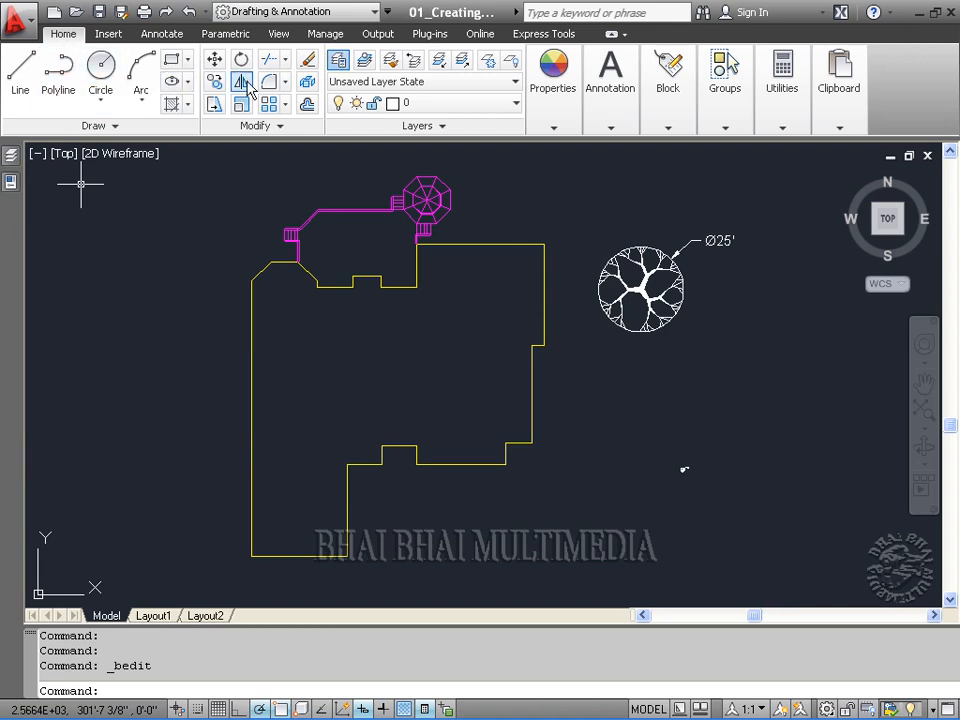
mouse_move(679, 116)
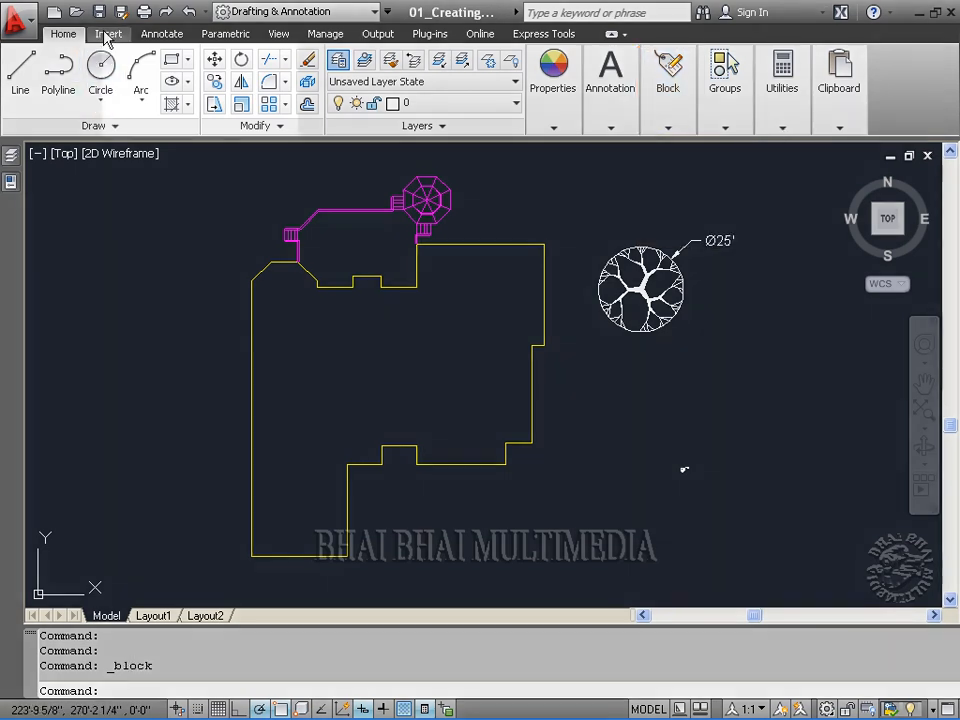
click(108, 34)
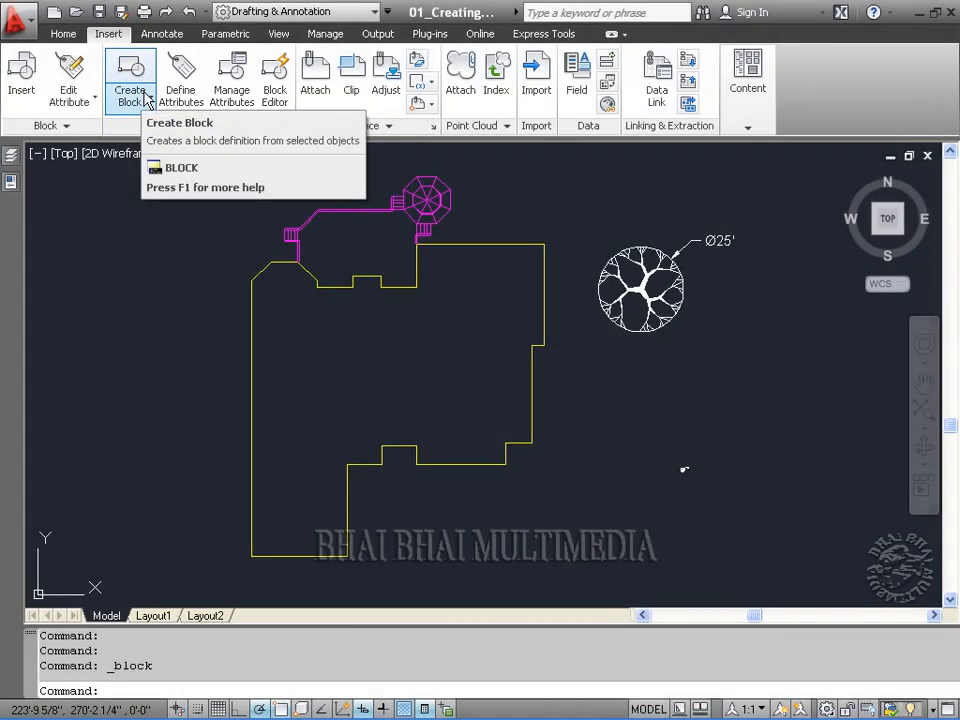
click(62, 34)
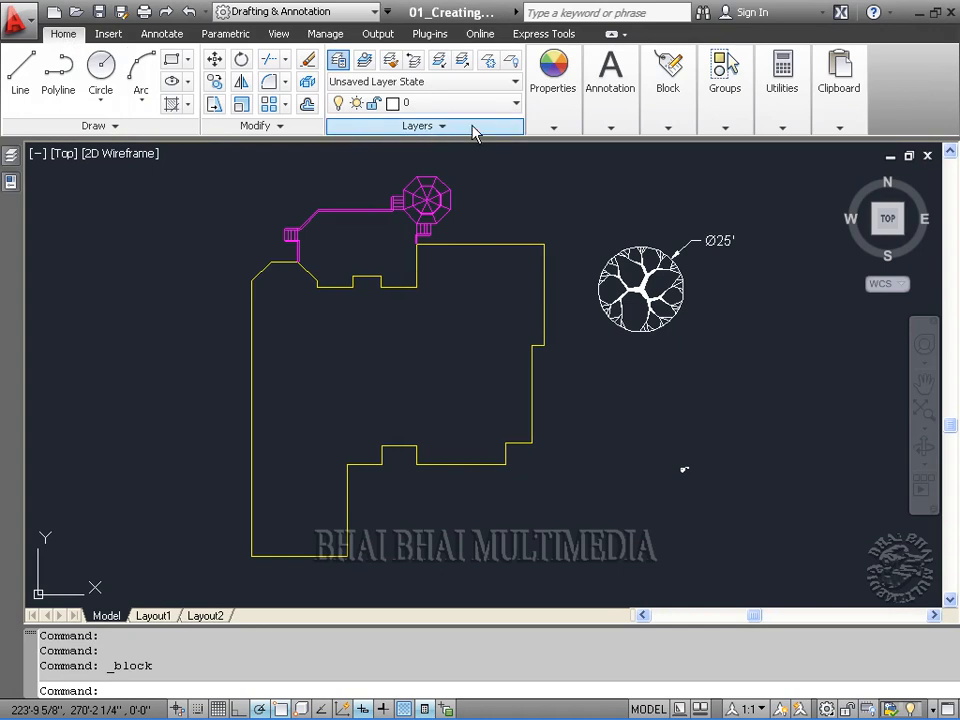
click(560, 115)
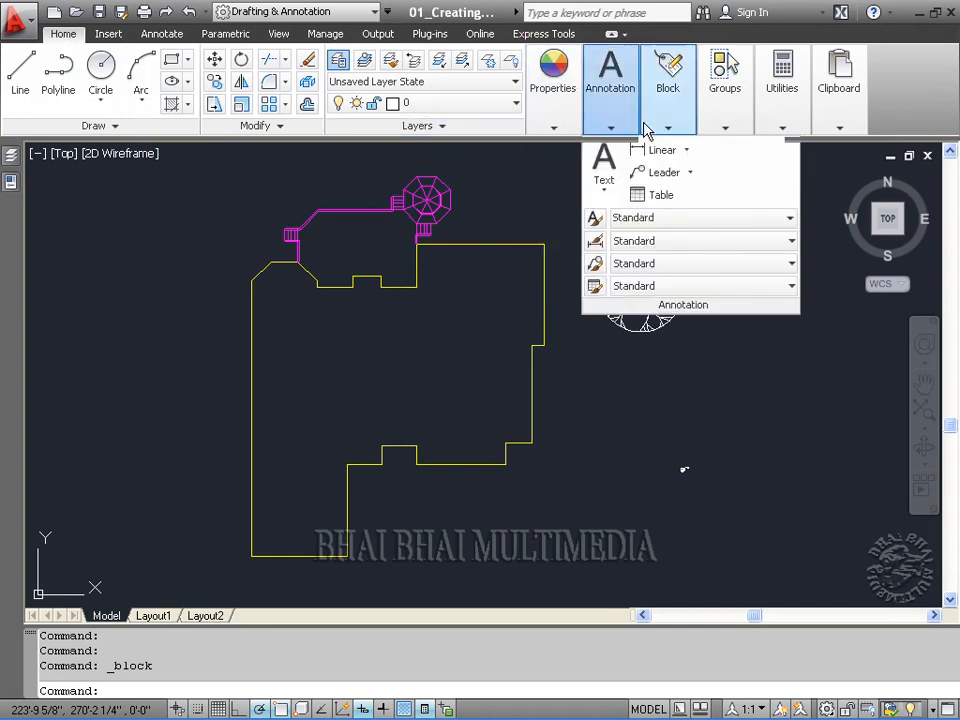
Step: Start a new block definition and name it Circle Design
mouse_move(655, 131)
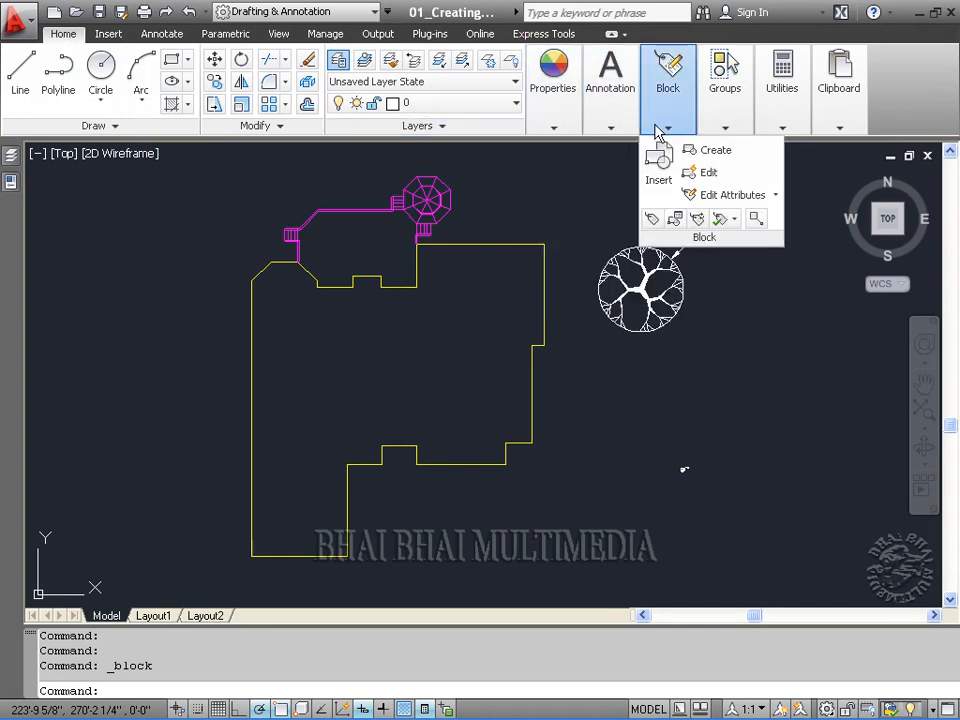
click(700, 152)
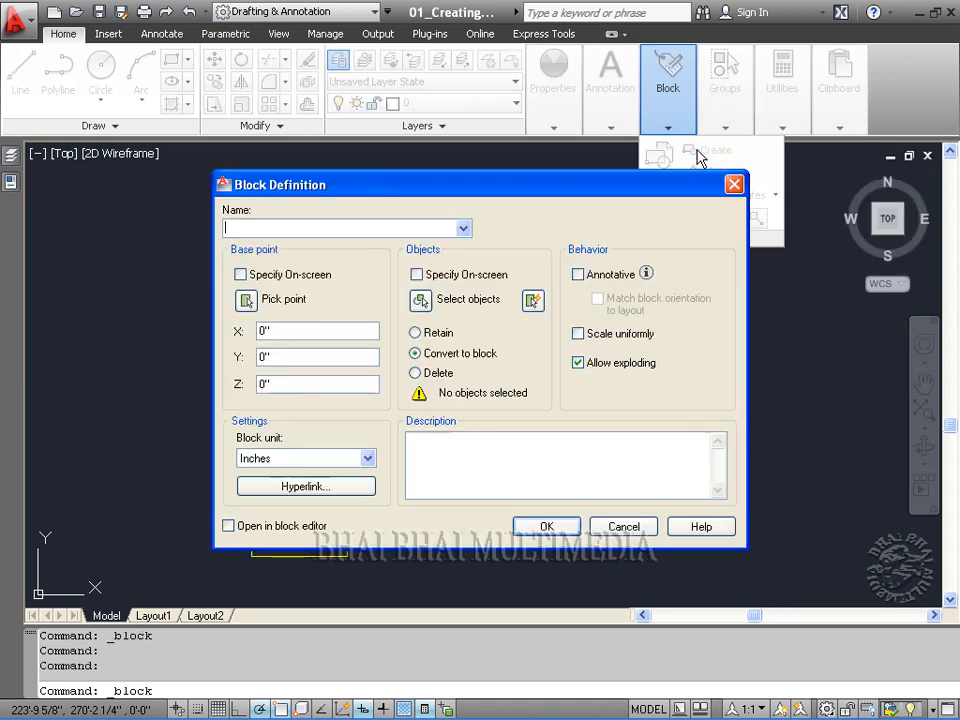
drag(565, 187, 445, 182)
click(183, 223)
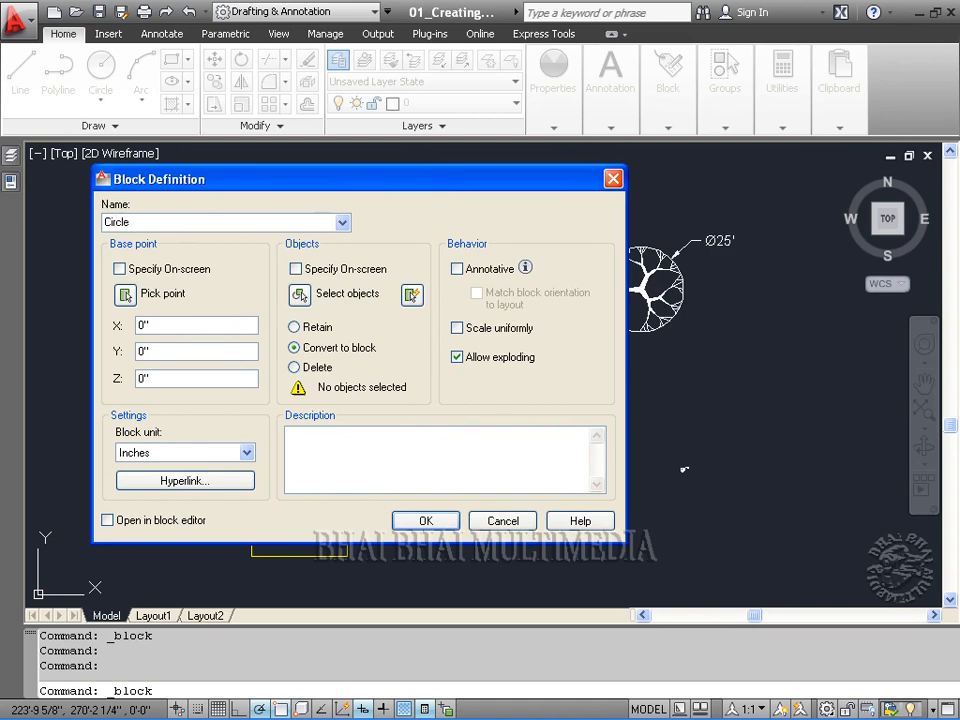
text(Circle Design)
drag(287, 182, 324, 182)
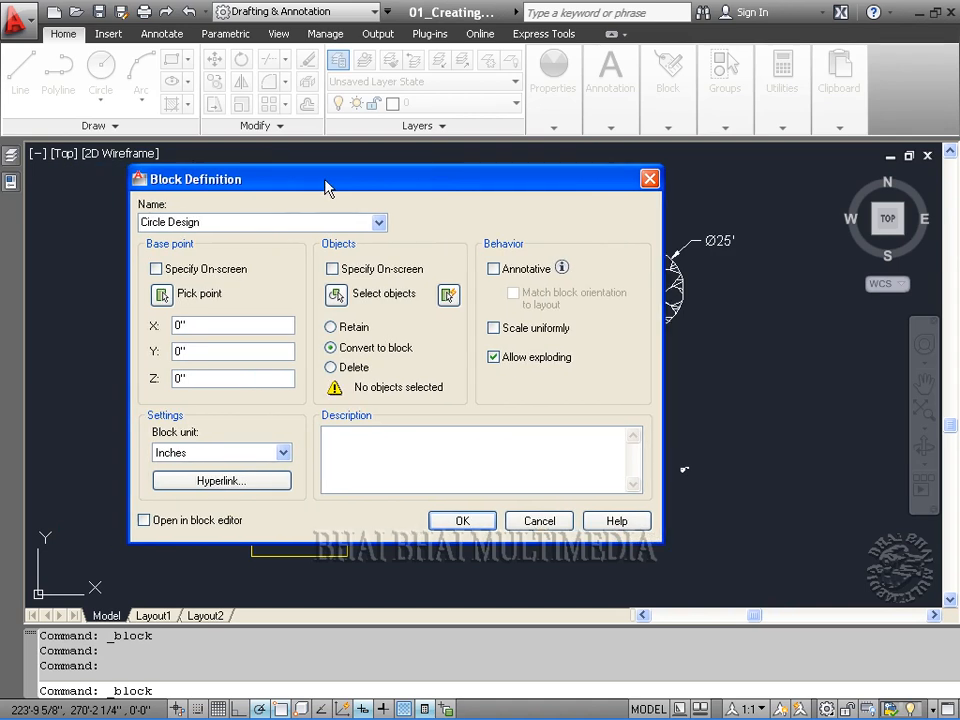
Step: Set the block's base point at the centre of the round tree symbol and select all the tree's linework, without the diameter label
click(161, 295)
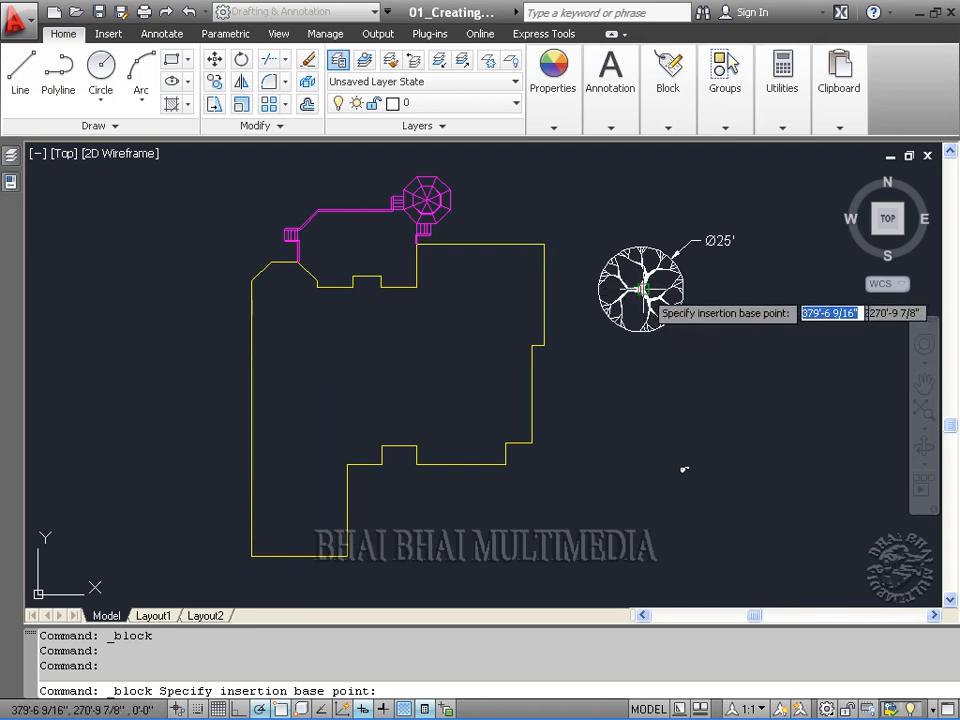
click(640, 292)
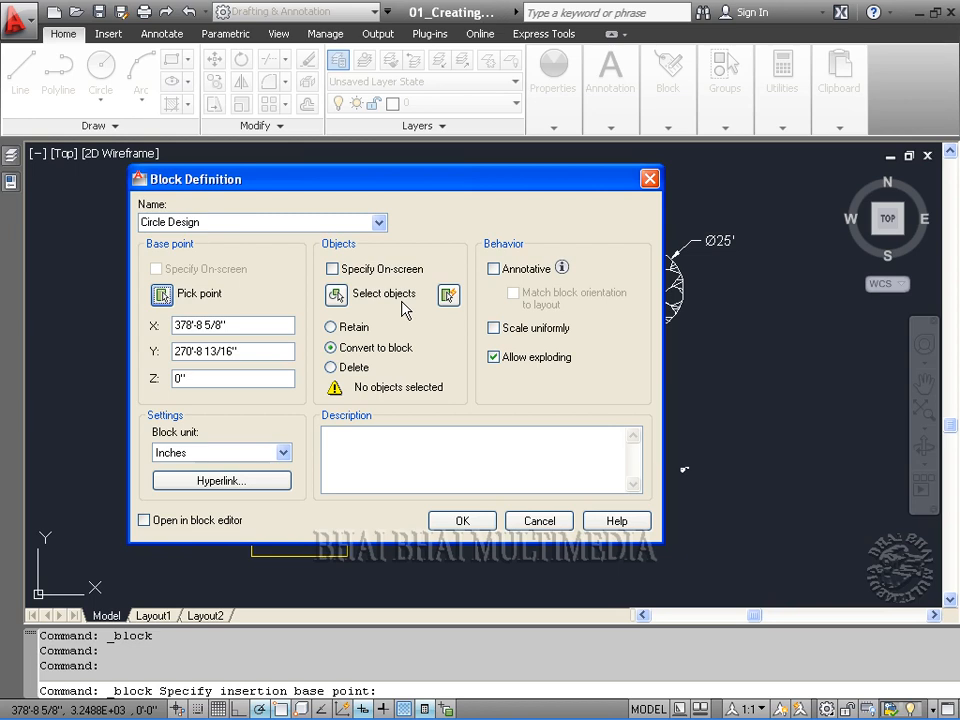
click(338, 295)
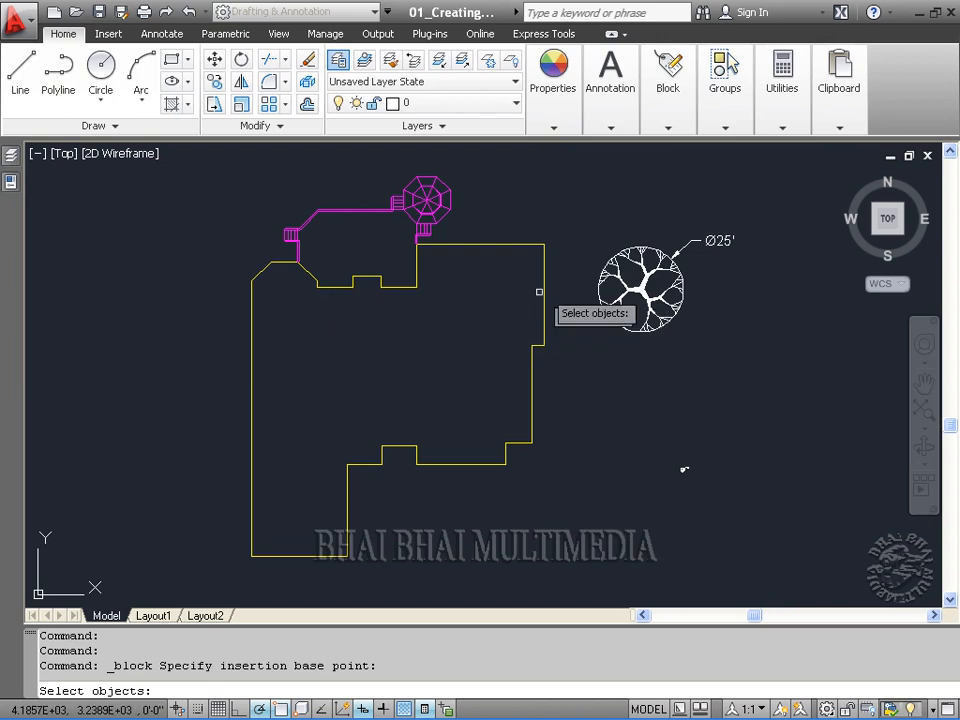
click(568, 220)
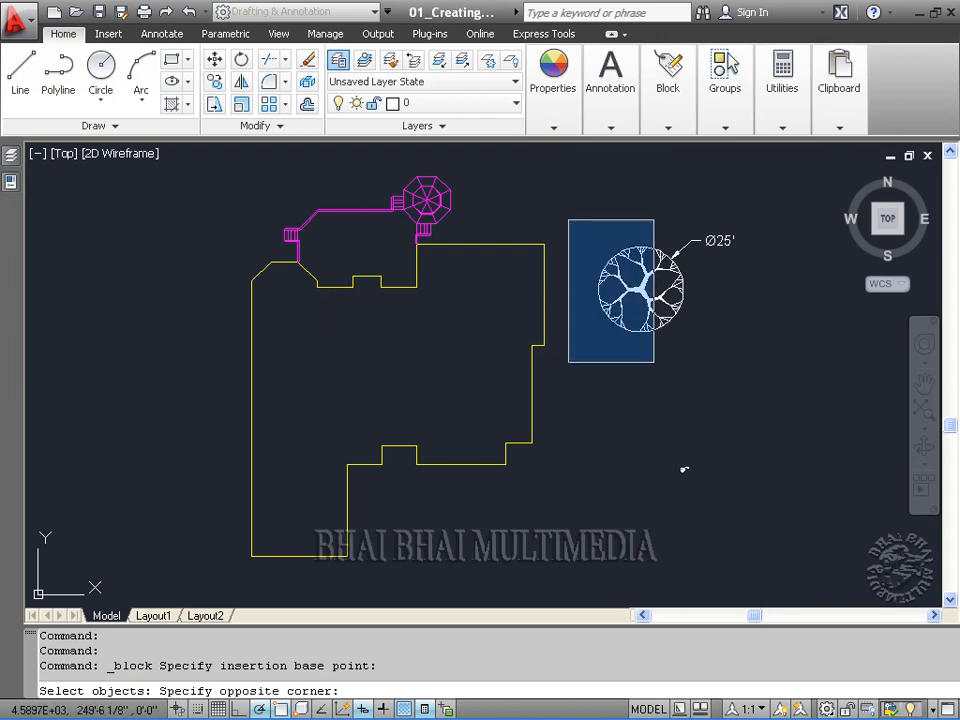
click(686, 378)
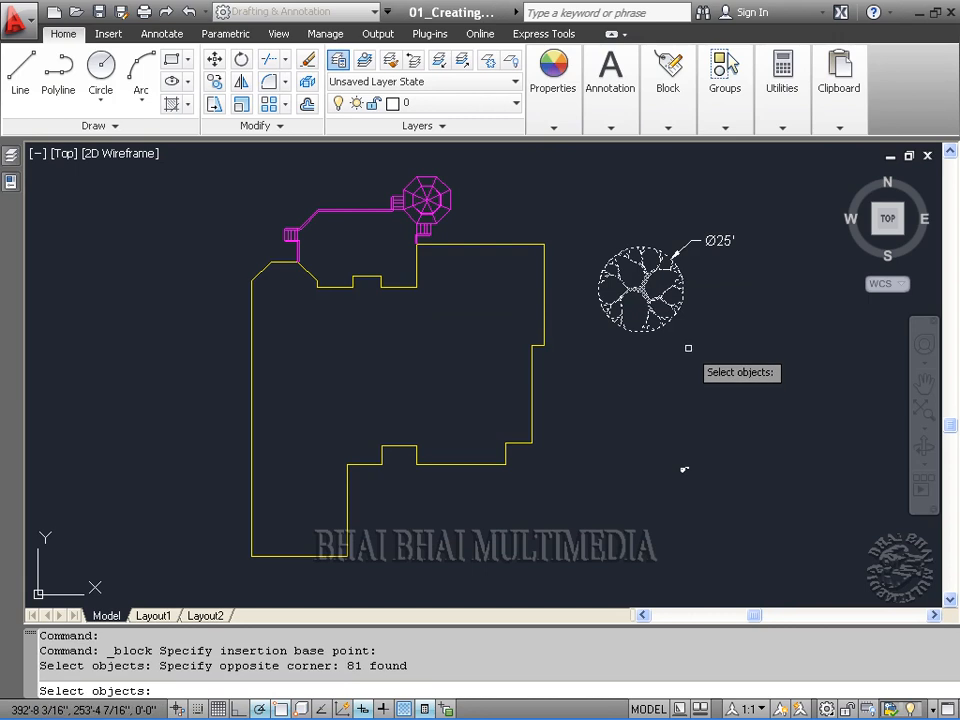
key(Return)
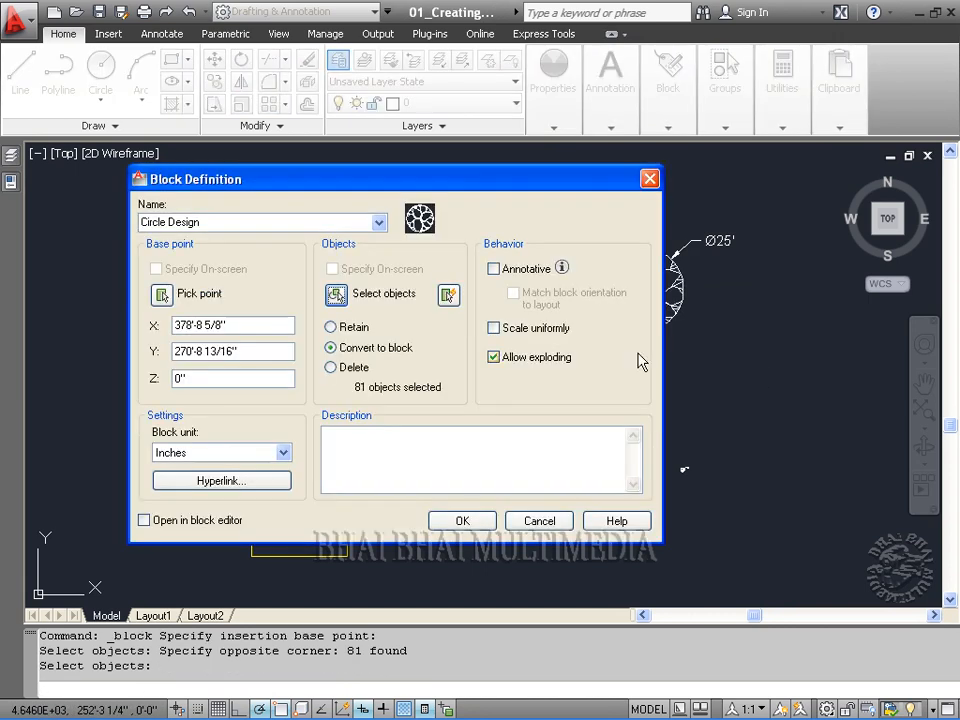
Step: Create the block with the original objects deleted and uniform scaling enabled
drag(388, 184, 383, 176)
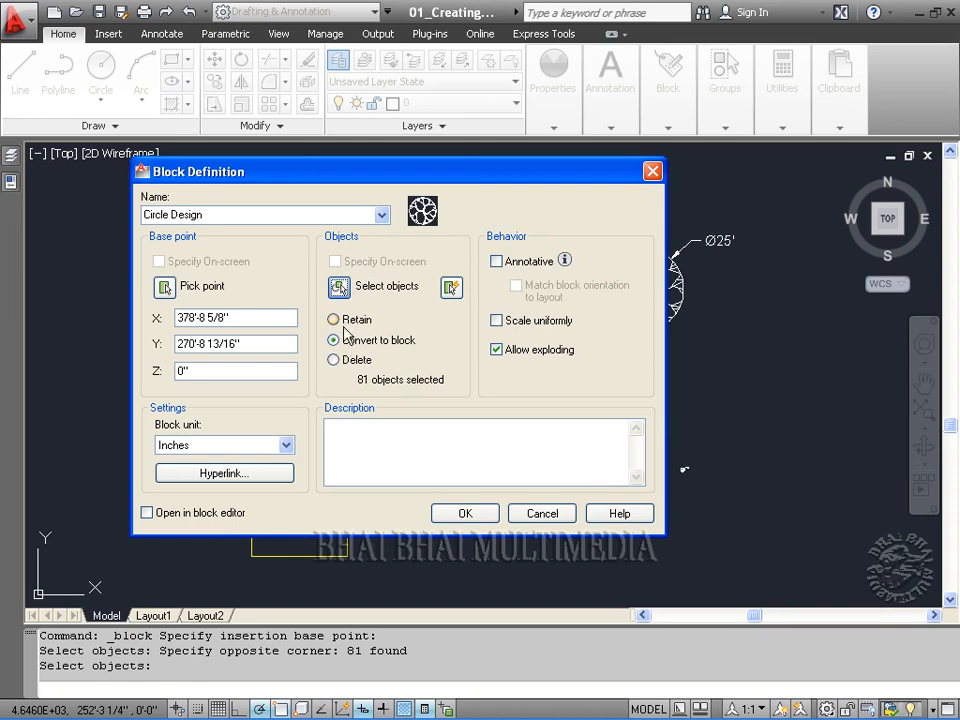
drag(462, 180, 351, 190)
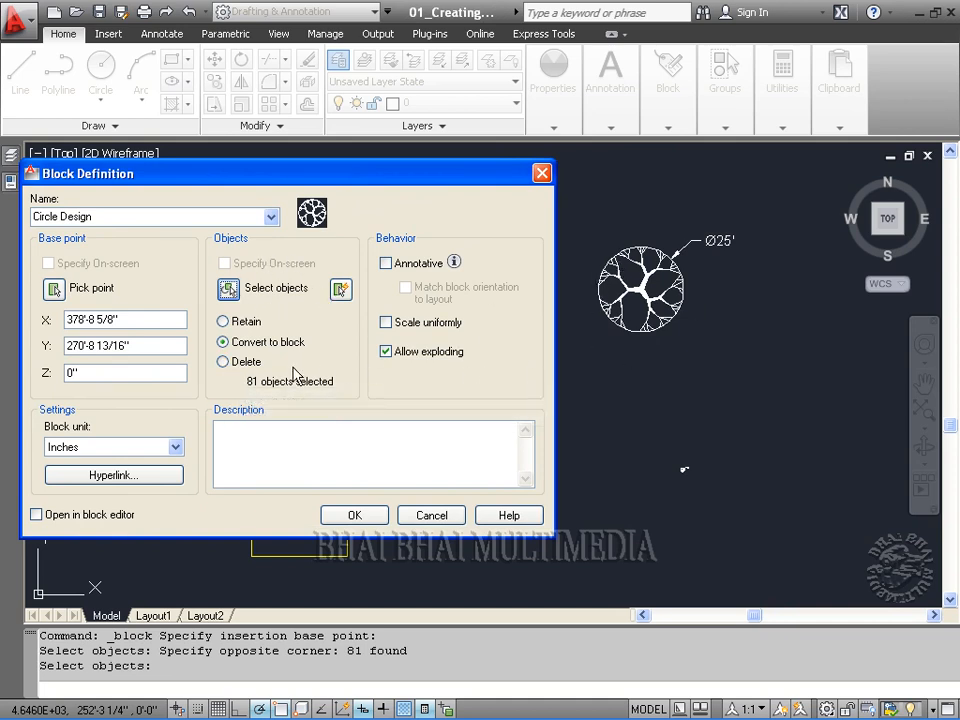
click(243, 362)
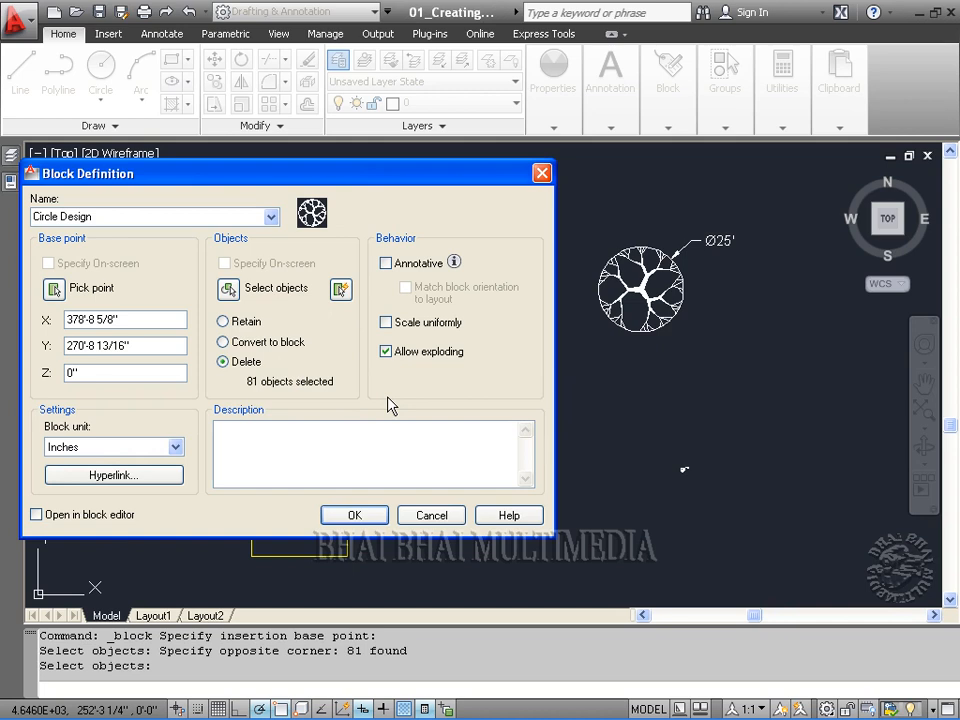
drag(383, 181, 435, 173)
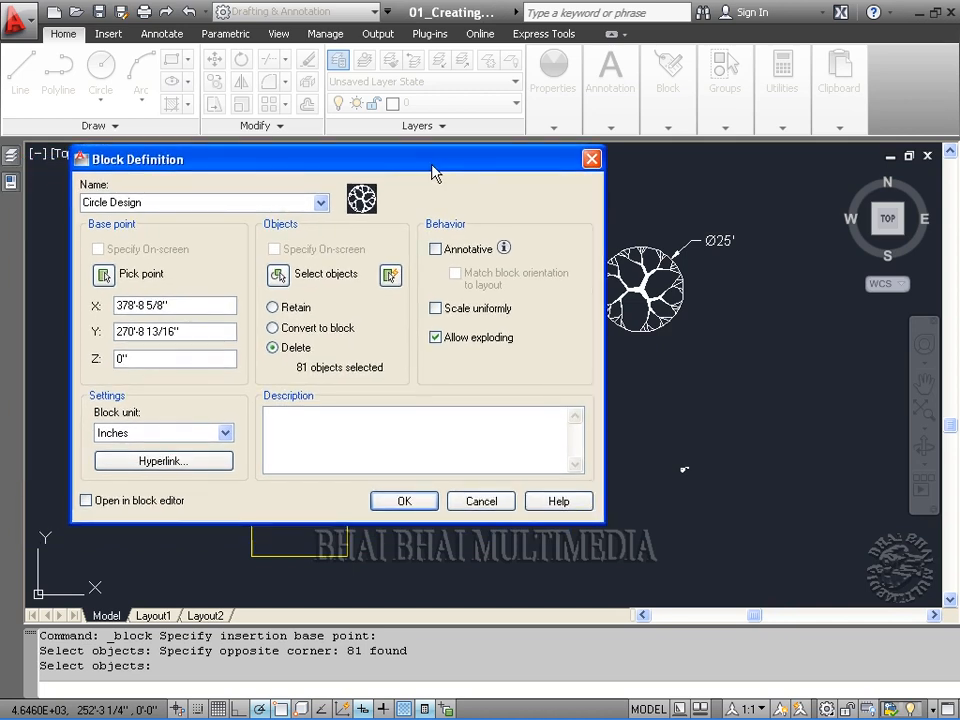
click(436, 309)
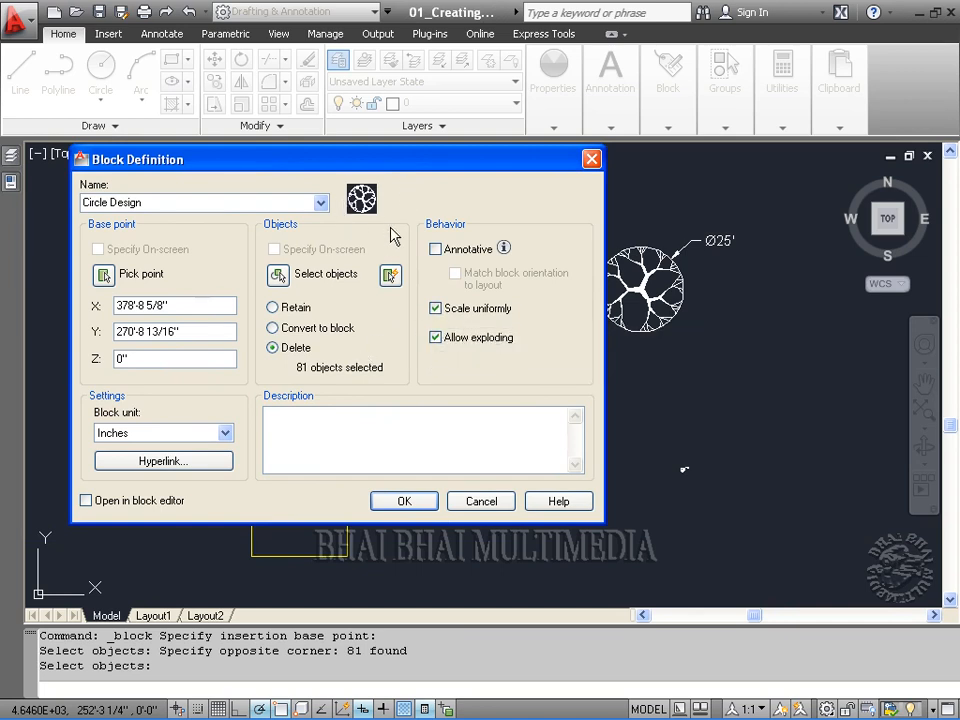
click(403, 503)
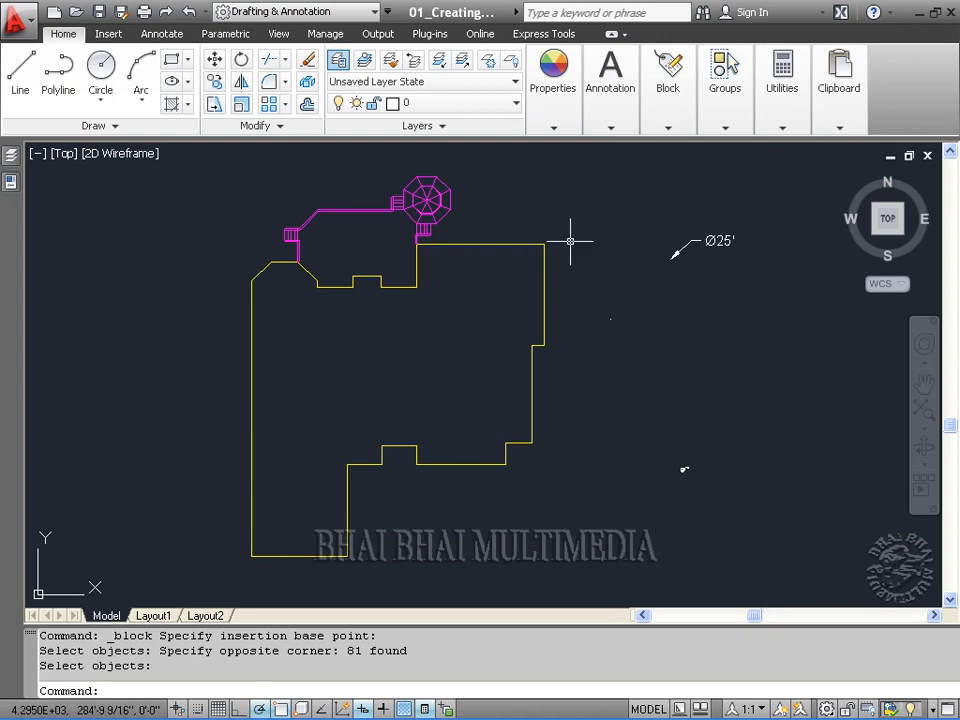
Step: Insert the Circle Design block at scale 1 just above the house's upper-right wall, beside the magenta octagon
click(667, 130)
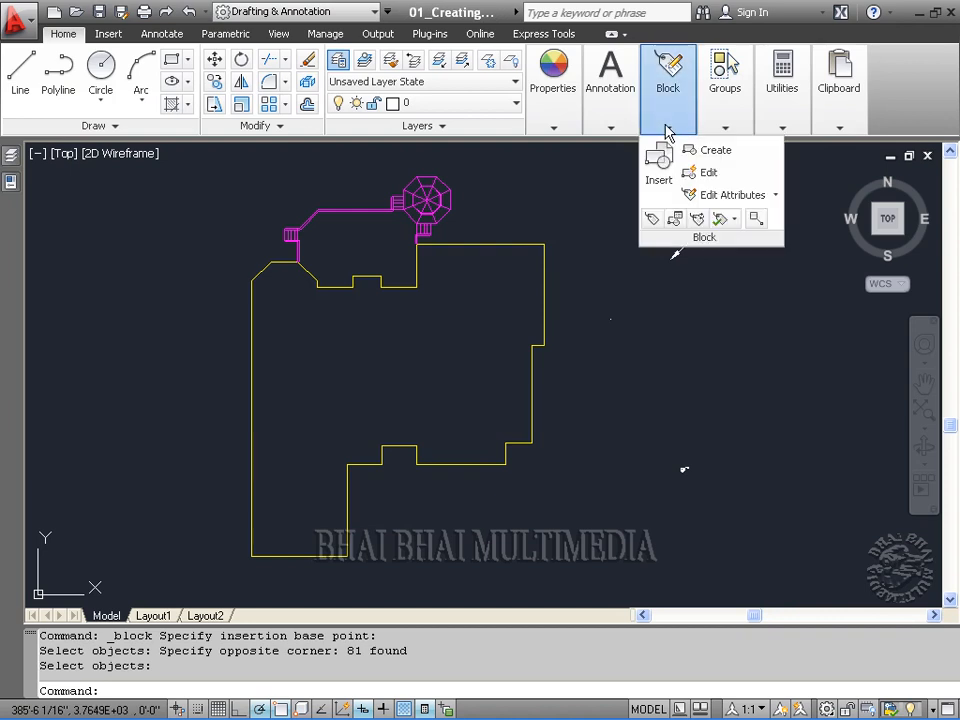
click(659, 180)
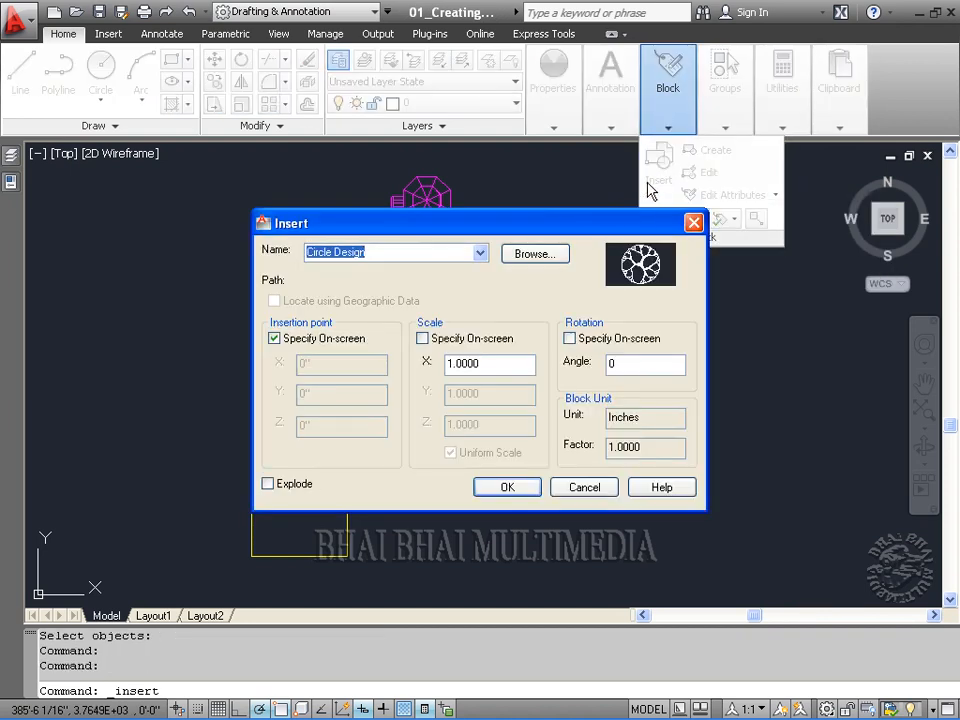
click(480, 254)
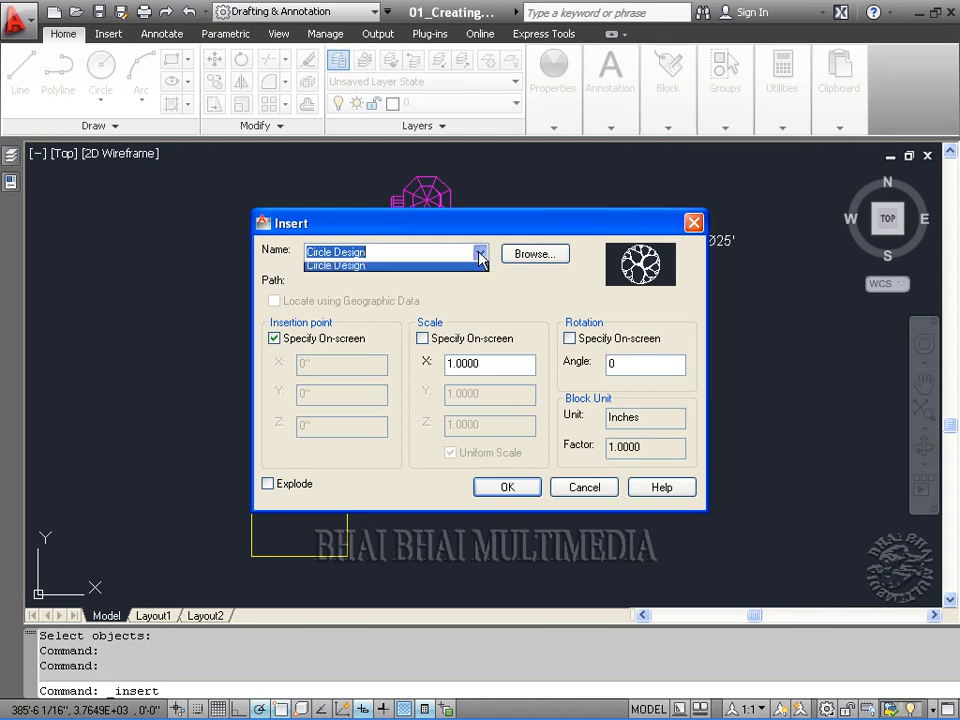
click(369, 296)
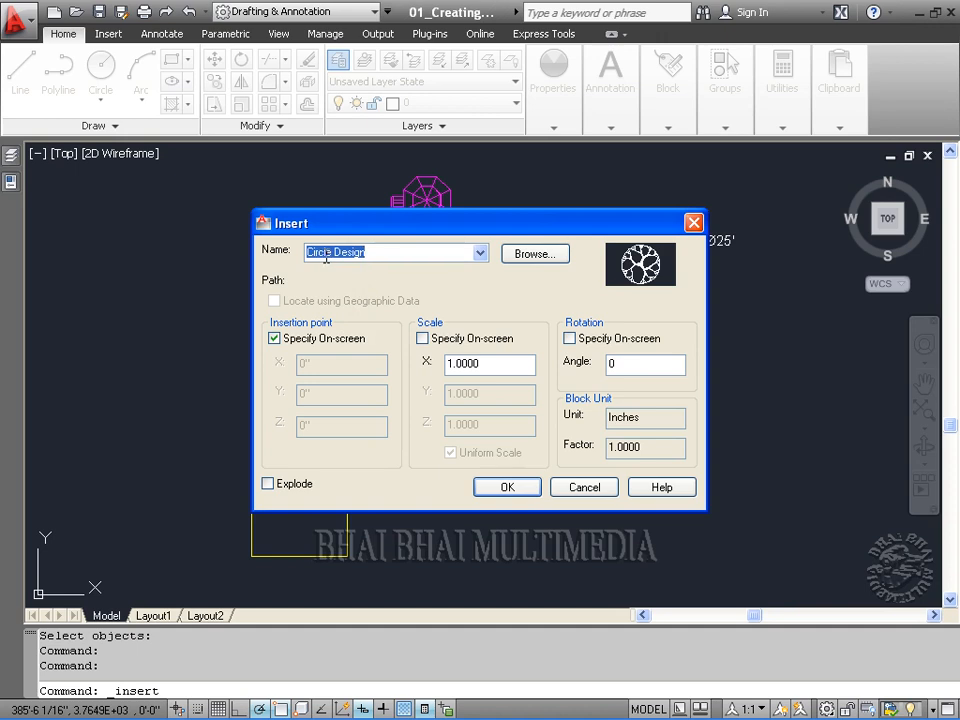
click(378, 252)
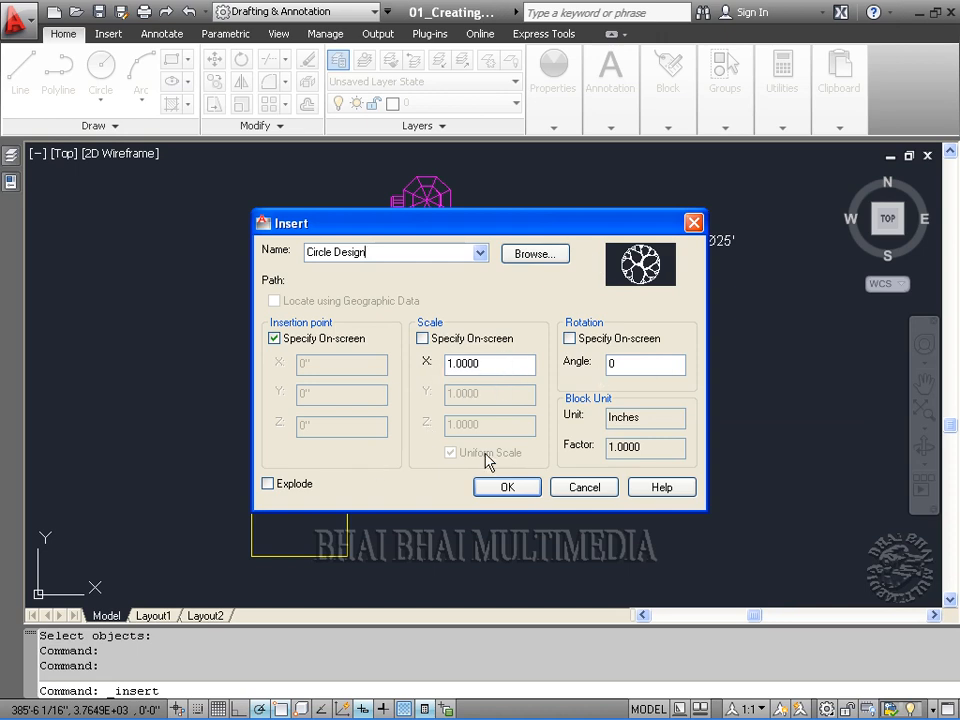
click(525, 488)
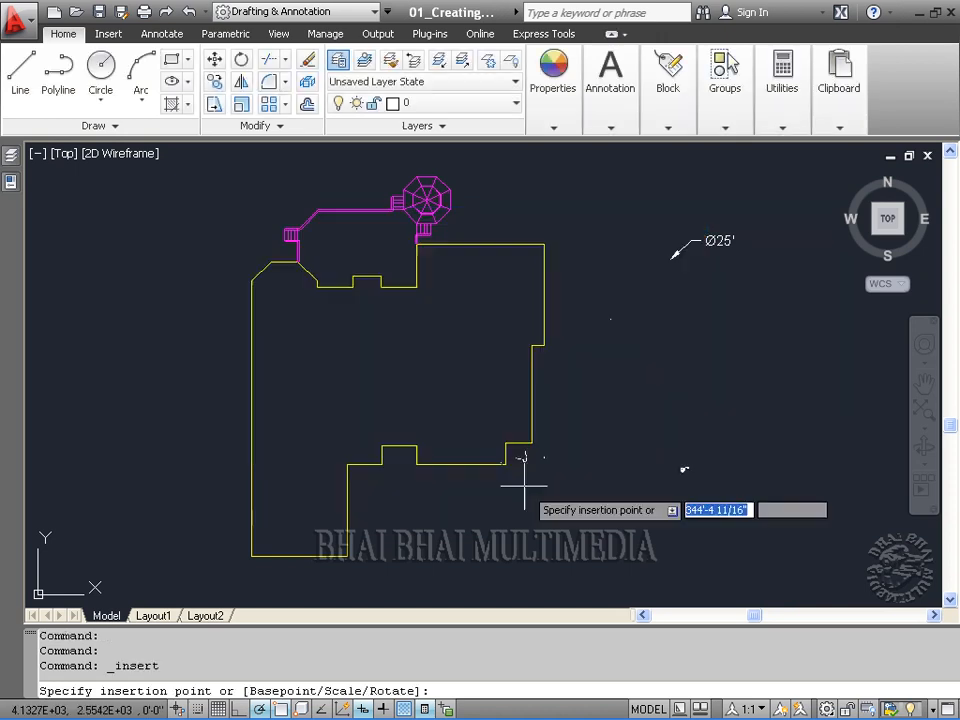
click(530, 185)
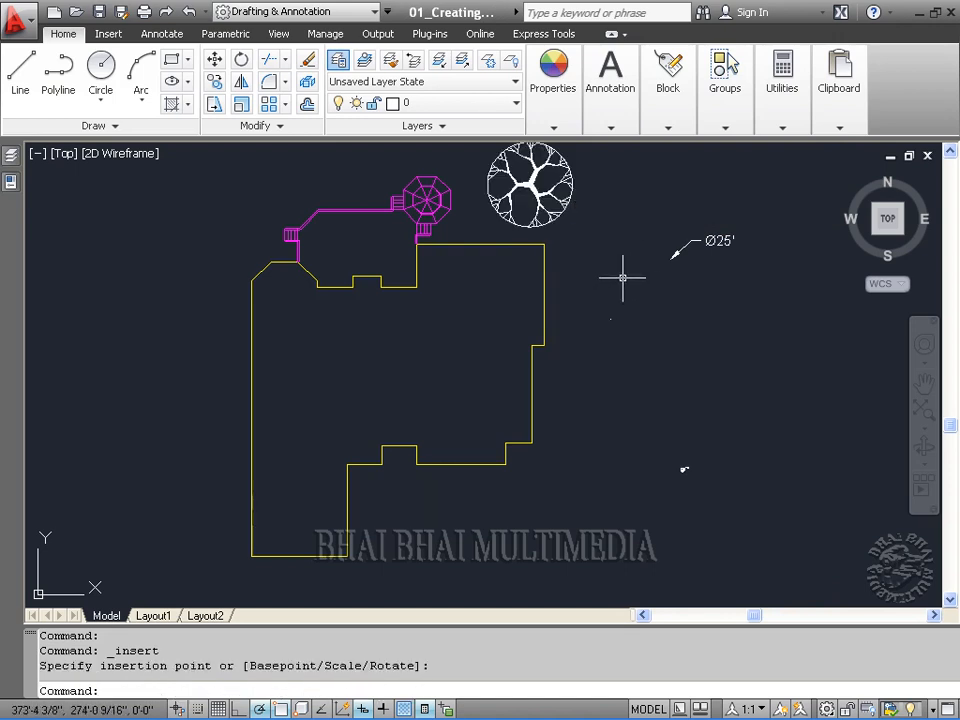
Step: Insert a second Circle Design block at scale 1 above the magenta octagon, up and to the left of the first tree
middle_drag(604, 253, 624, 347)
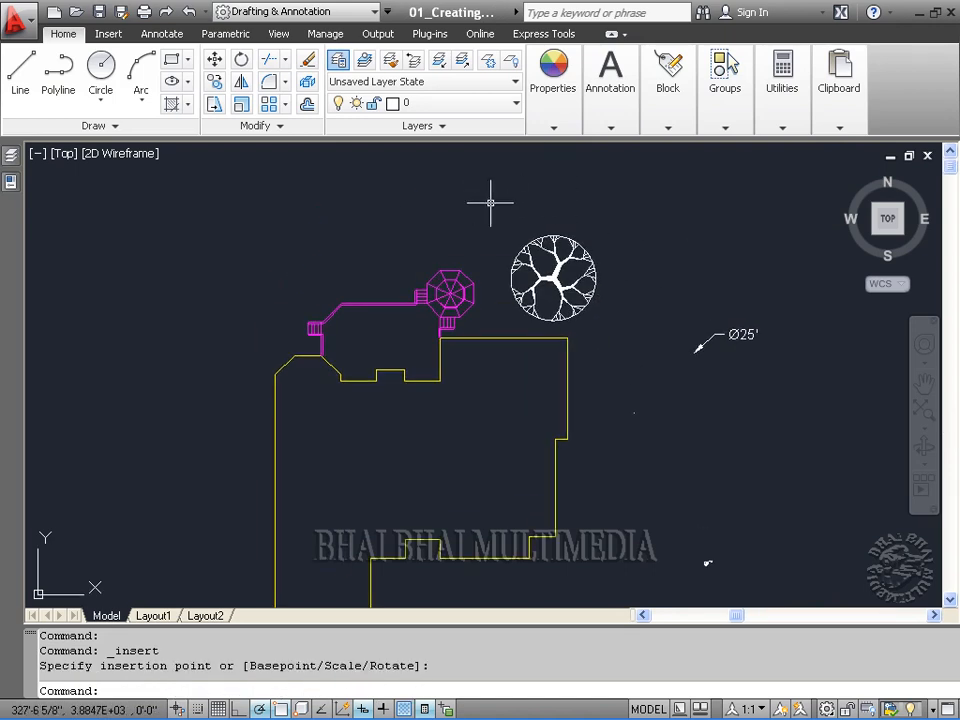
click(677, 112)
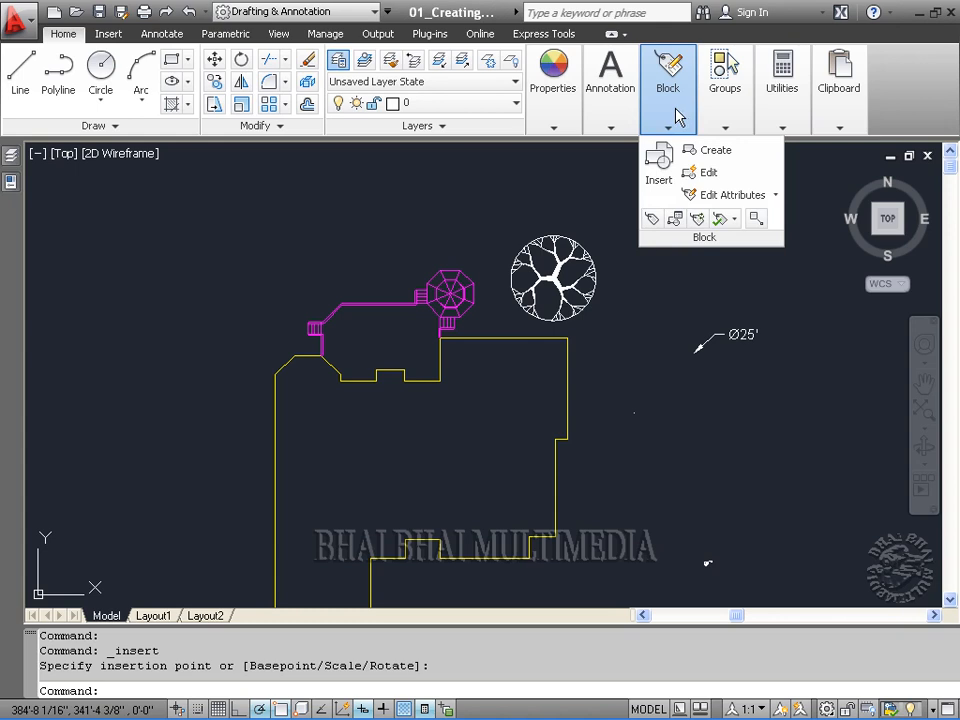
click(658, 168)
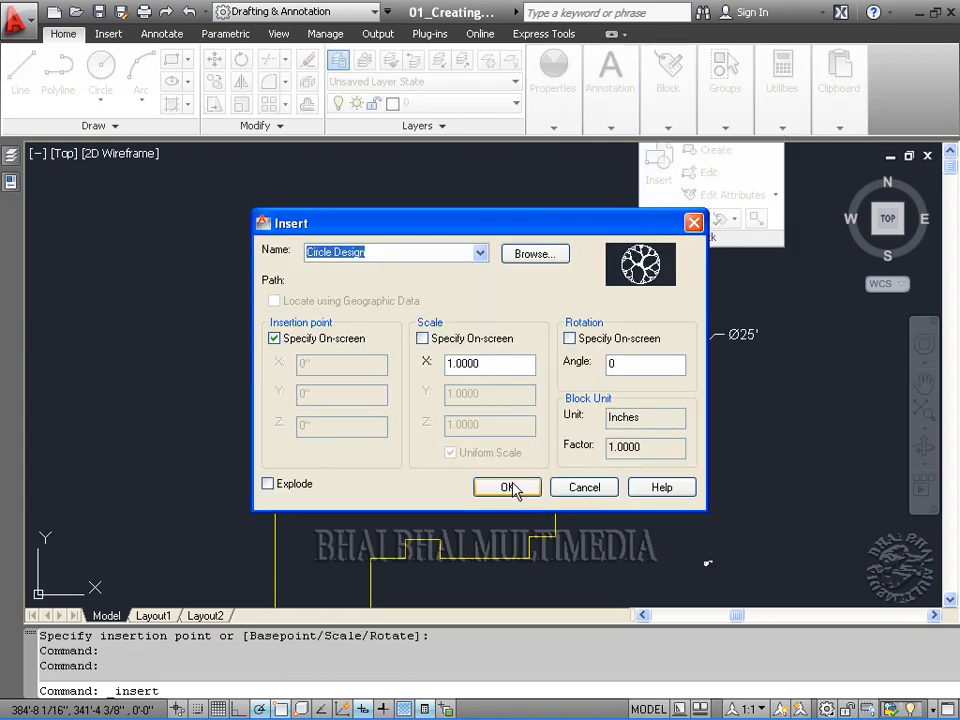
click(519, 485)
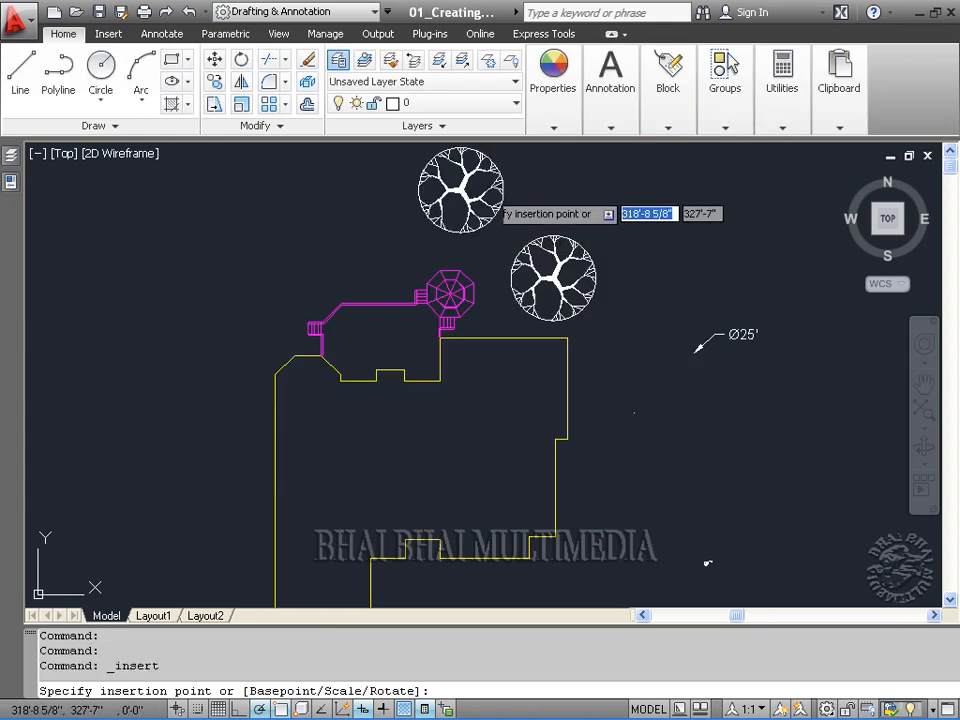
click(461, 190)
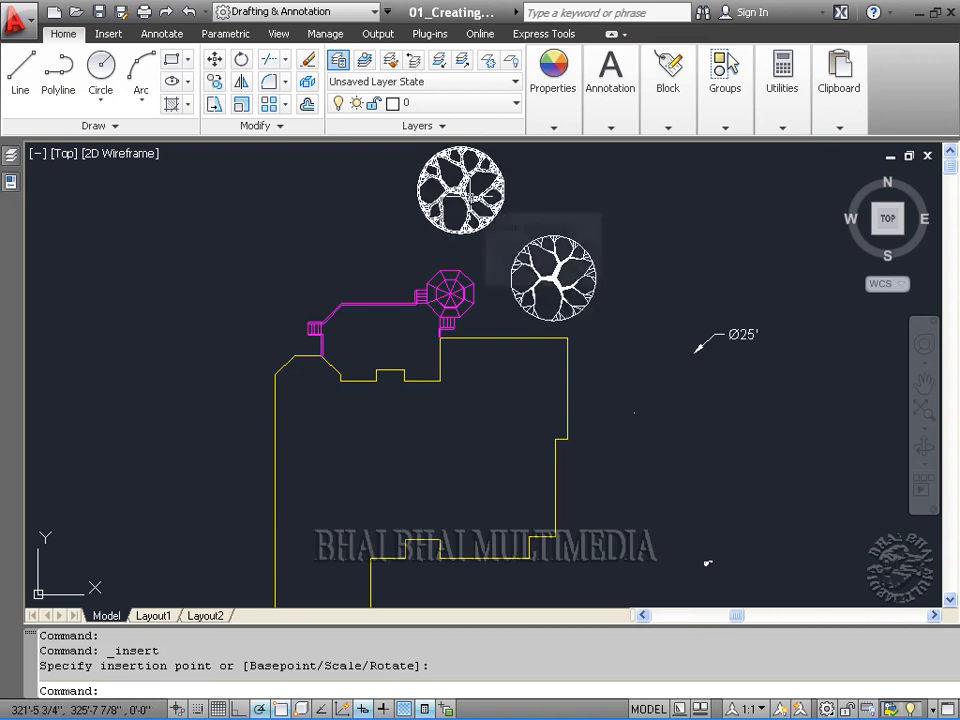
Step: Insert a Circle Design block at scale 0.5 above the magenta outline, left of the upper full-size tree
click(672, 120)
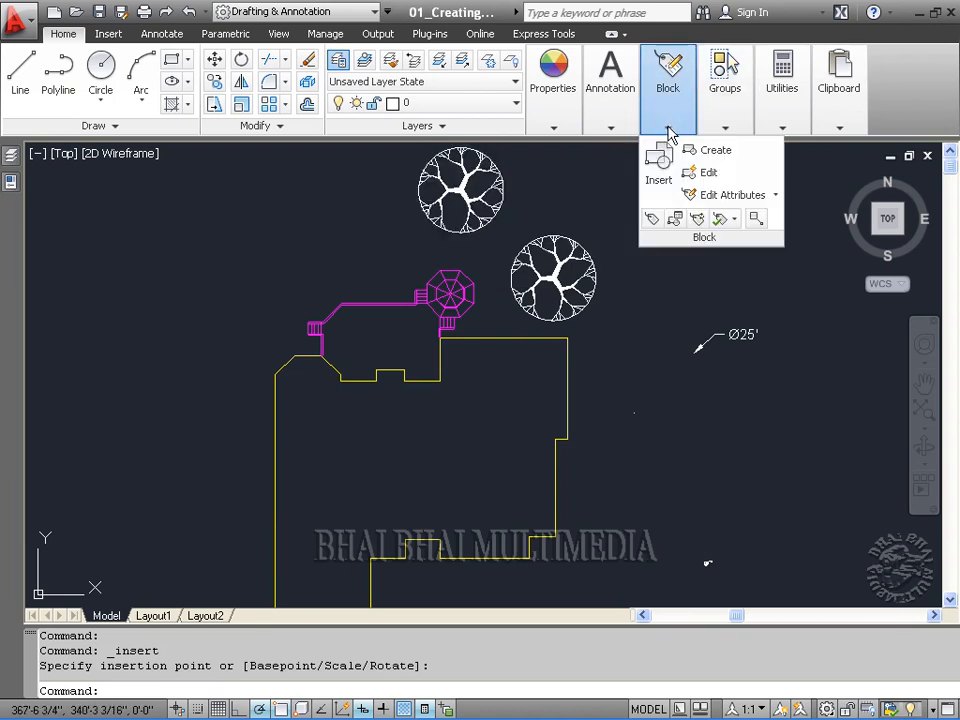
click(658, 172)
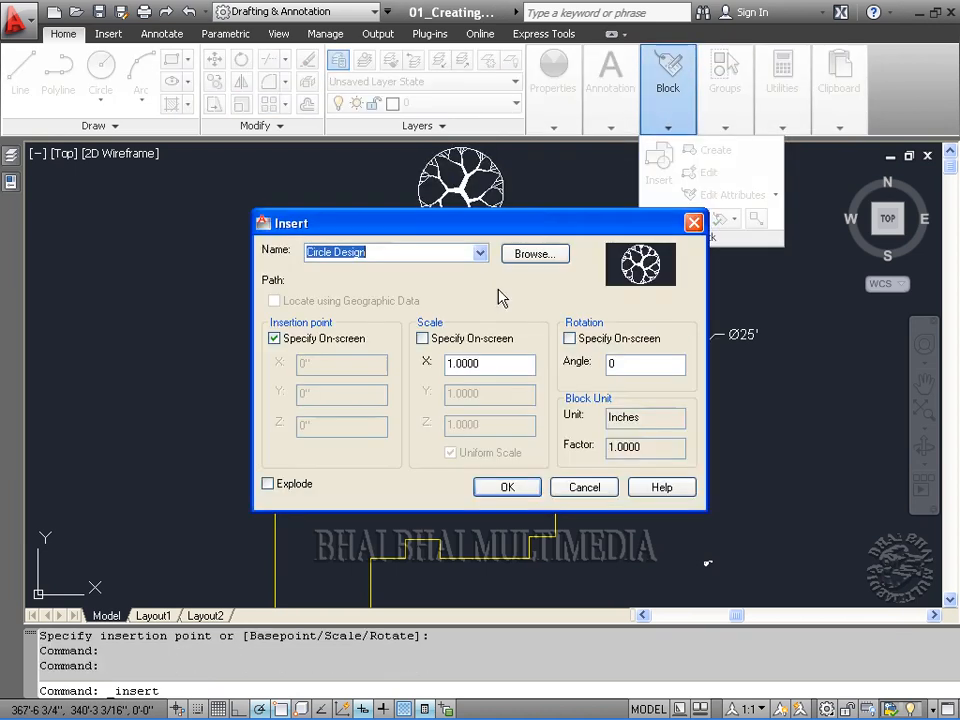
drag(478, 365, 466, 366)
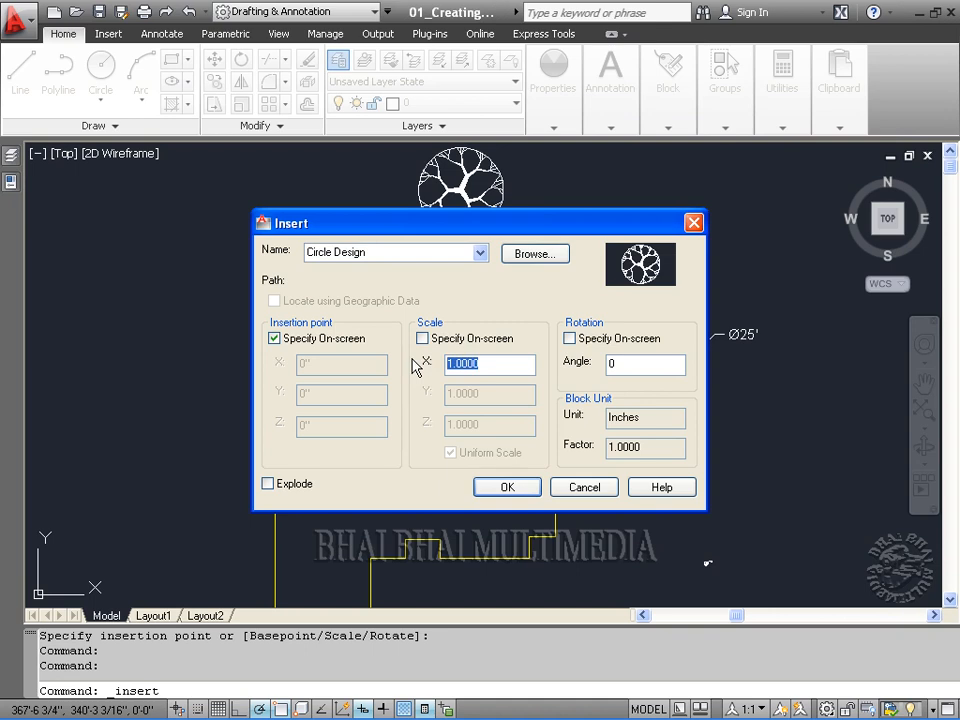
text(.5)
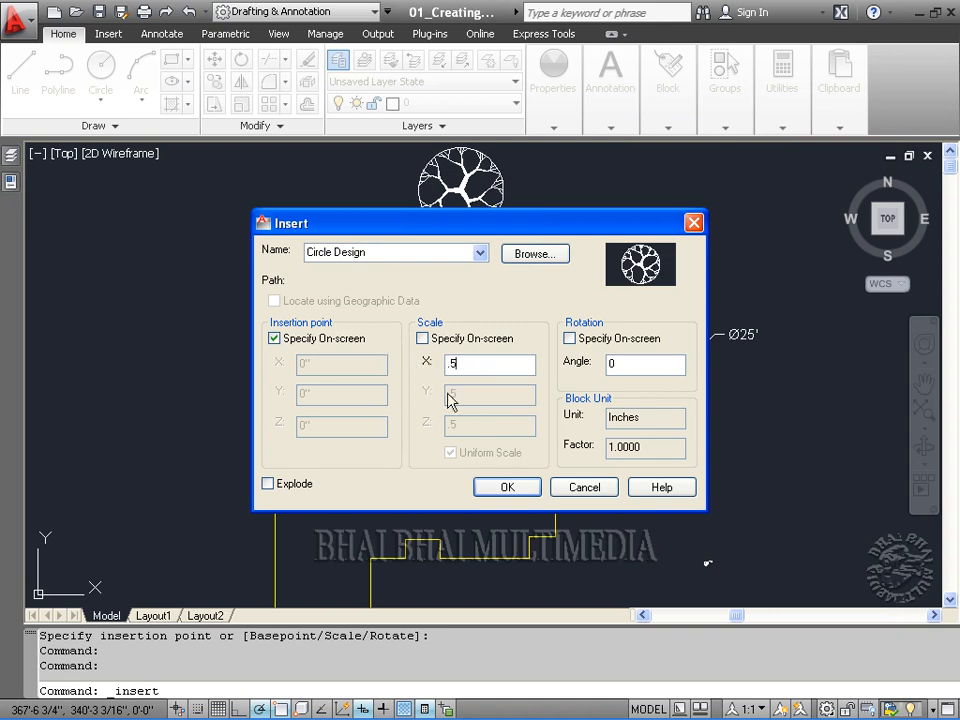
click(512, 492)
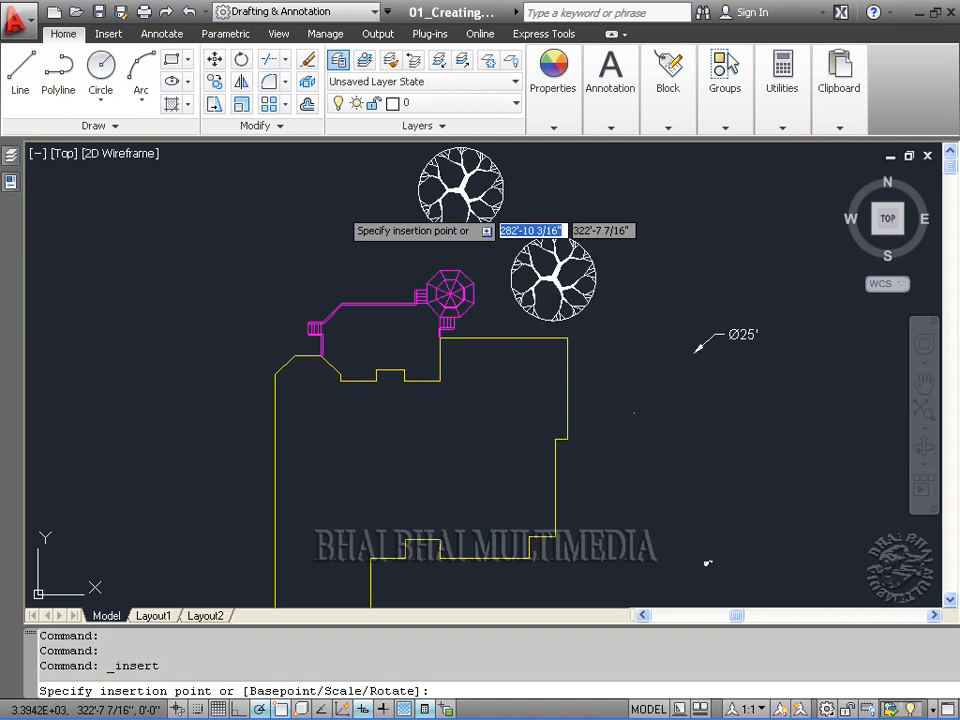
click(339, 207)
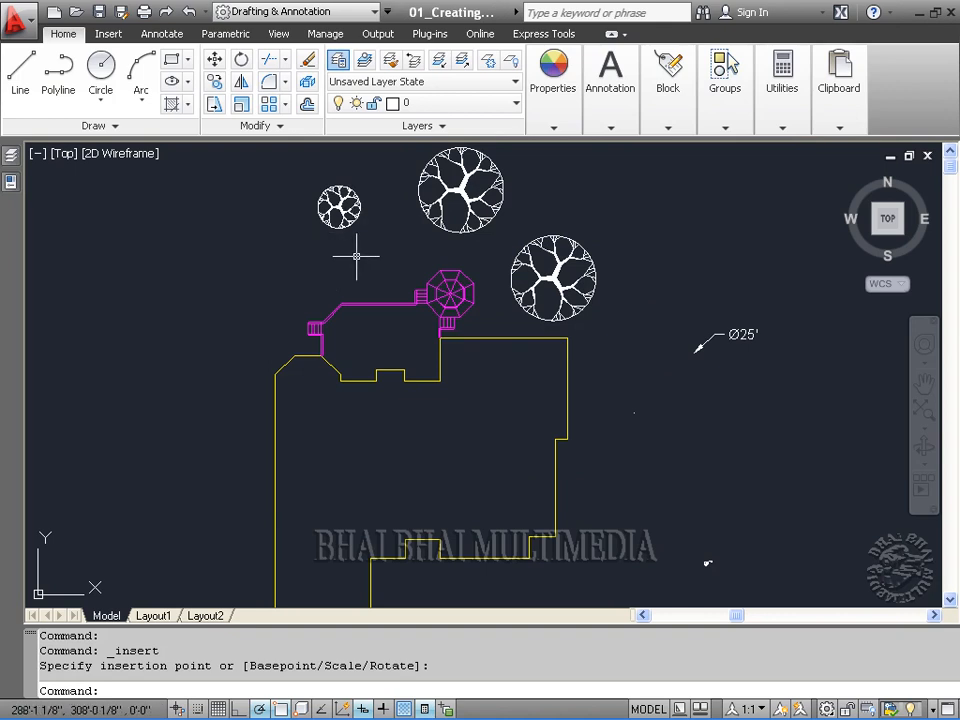
key(Escape)
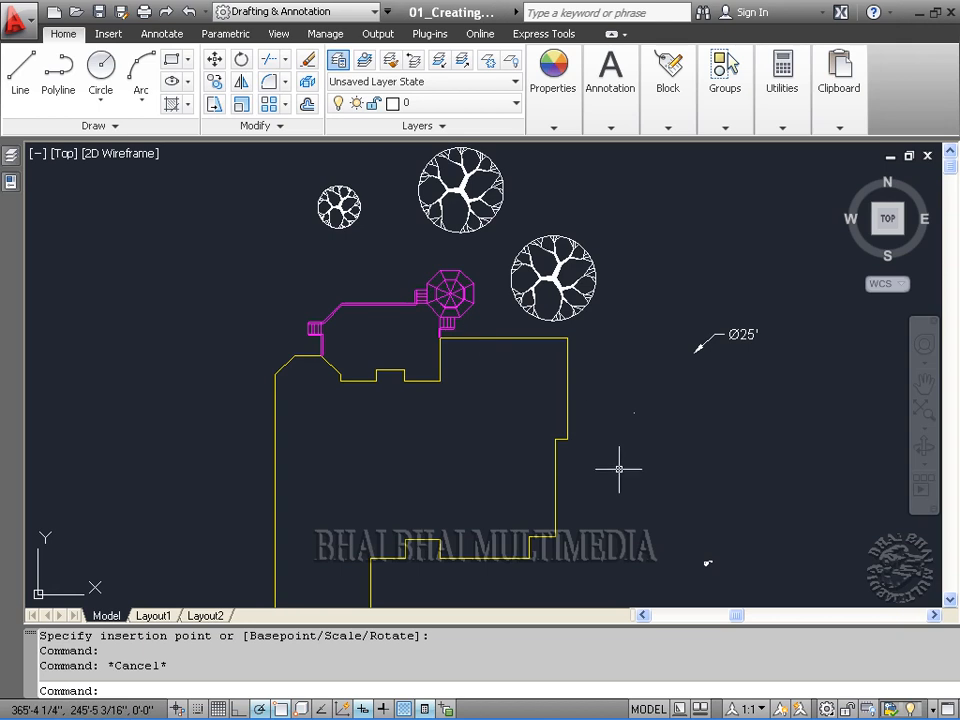
Step: Start a new block definition named Circle-2 for the small 1' diameter round symbol beside the house plan
middle_drag(654, 520, 582, 360)
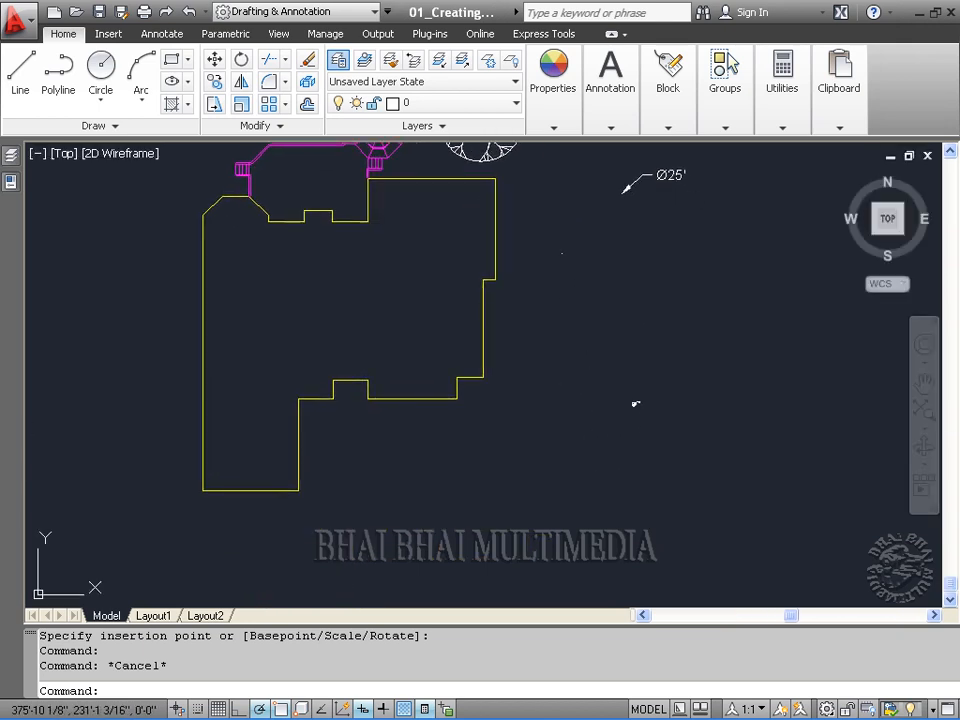
scroll(624, 348, up, 4)
scroll(624, 348, up, 2)
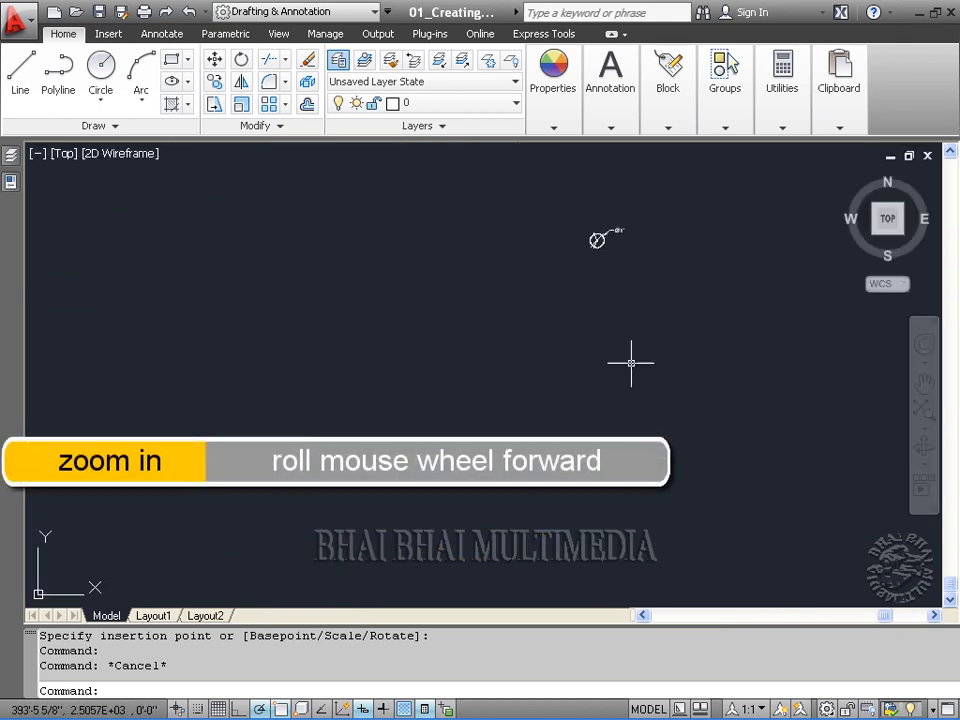
middle_drag(630, 311, 670, 452)
scroll(670, 452, up, 2)
scroll(670, 454, up, 3)
middle_drag(589, 303, 602, 495)
scroll(602, 489, up, 2)
scroll(585, 416, up, 2)
scroll(620, 217, down, 2)
middle_drag(619, 215, 669, 424)
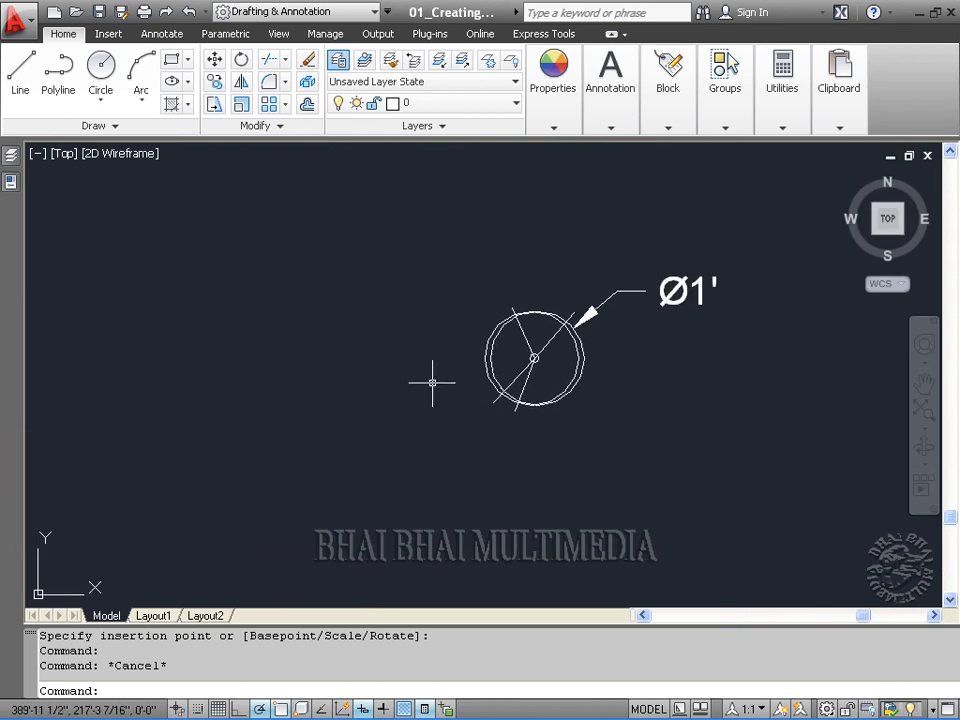
click(108, 34)
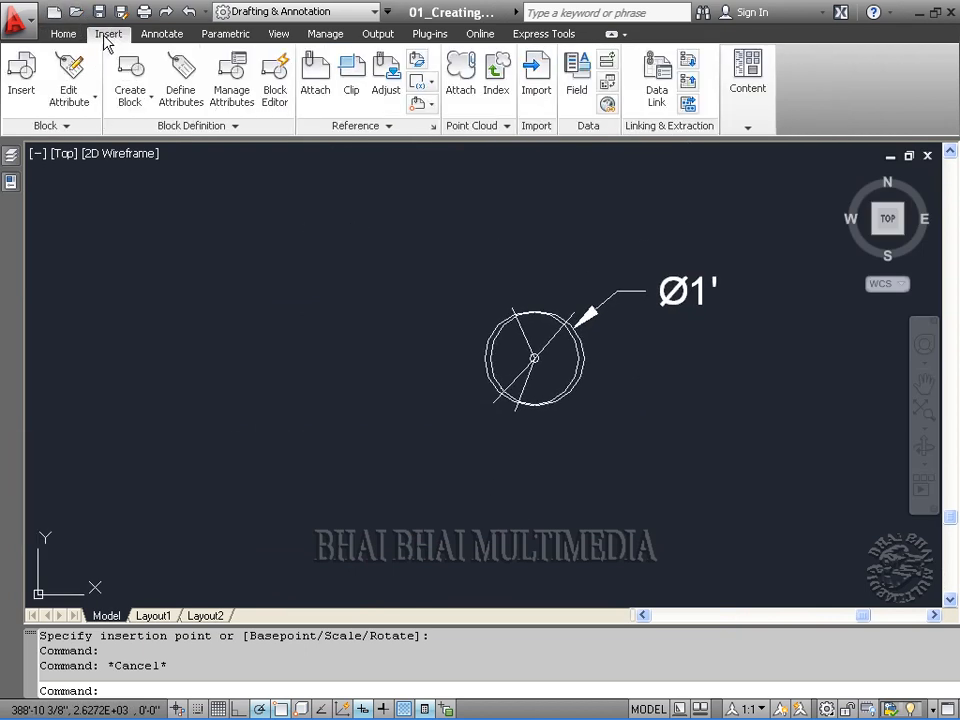
click(127, 101)
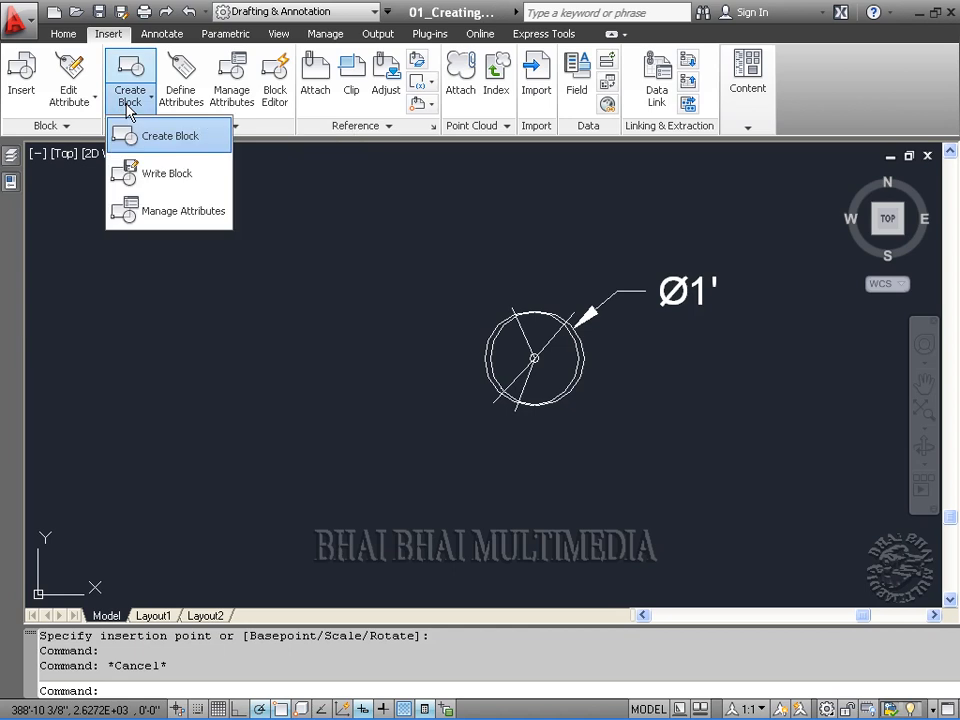
click(152, 140)
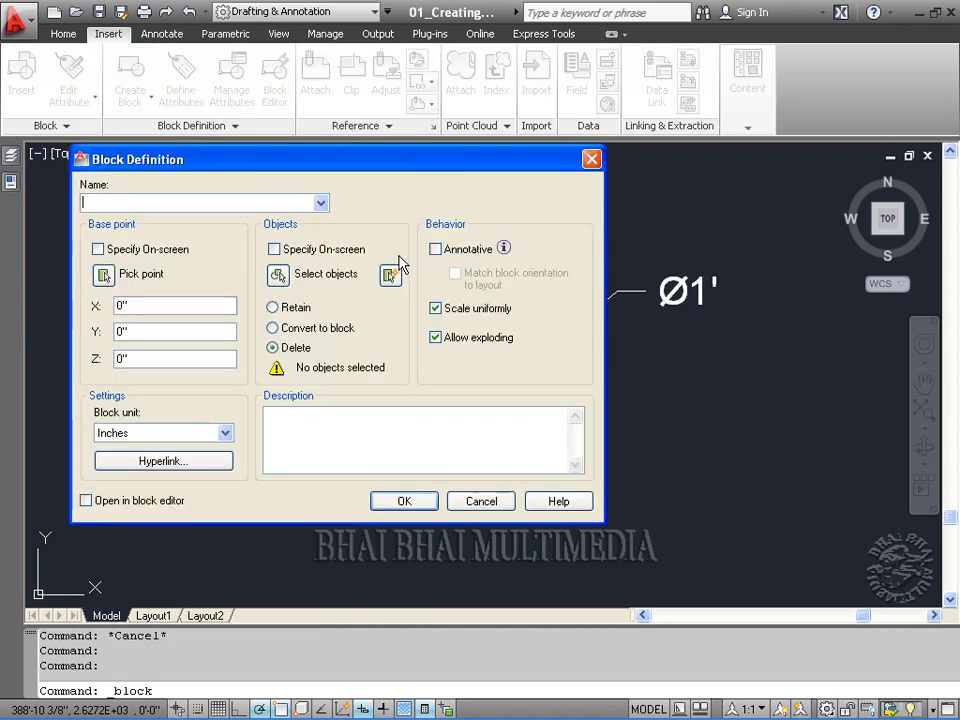
drag(405, 163, 519, 214)
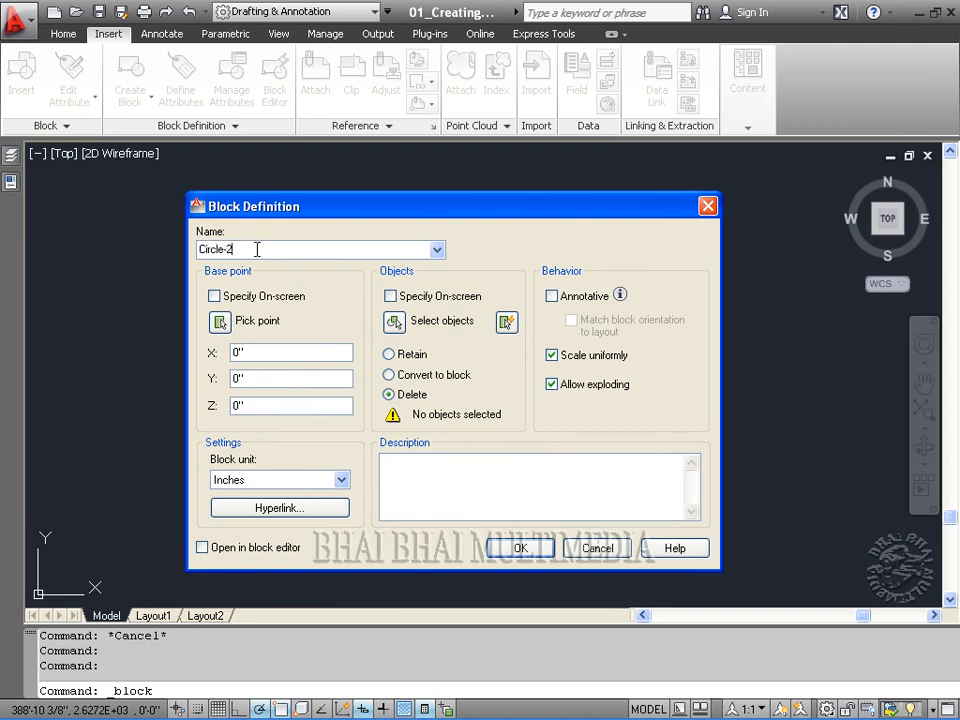
Step: Set the block's base point at the centre of the small round symbol and select all its linework, without the diameter label
click(220, 322)
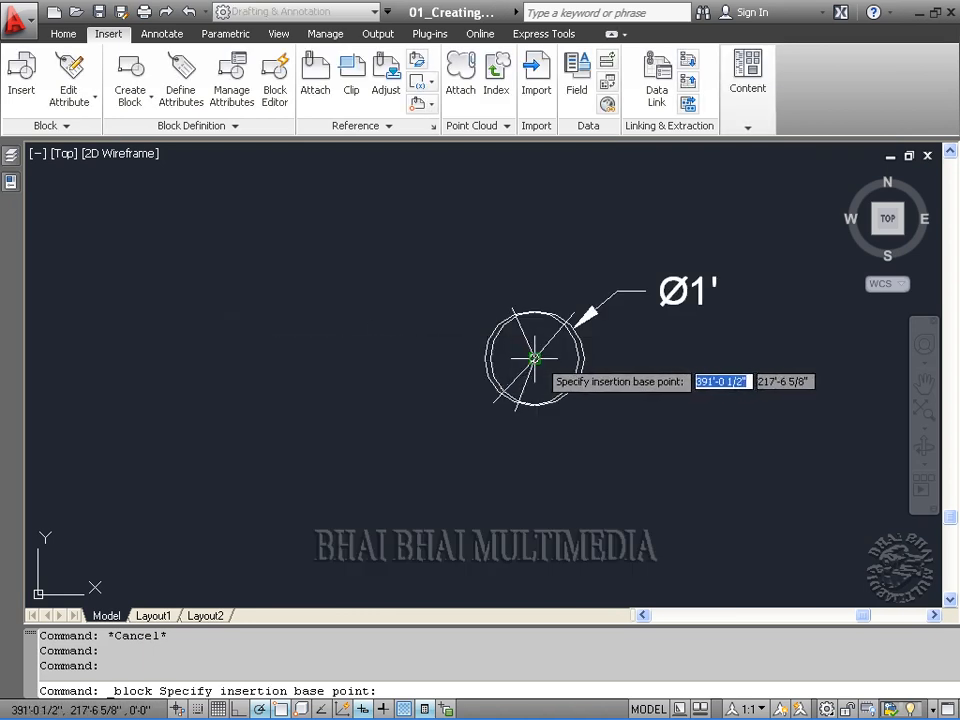
click(534, 358)
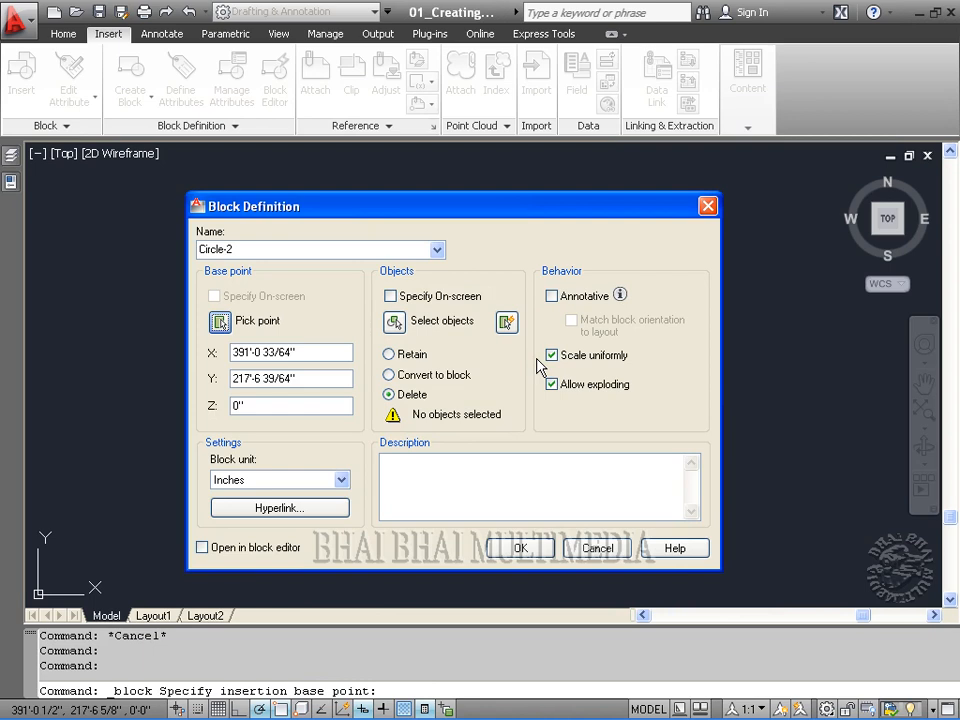
click(394, 321)
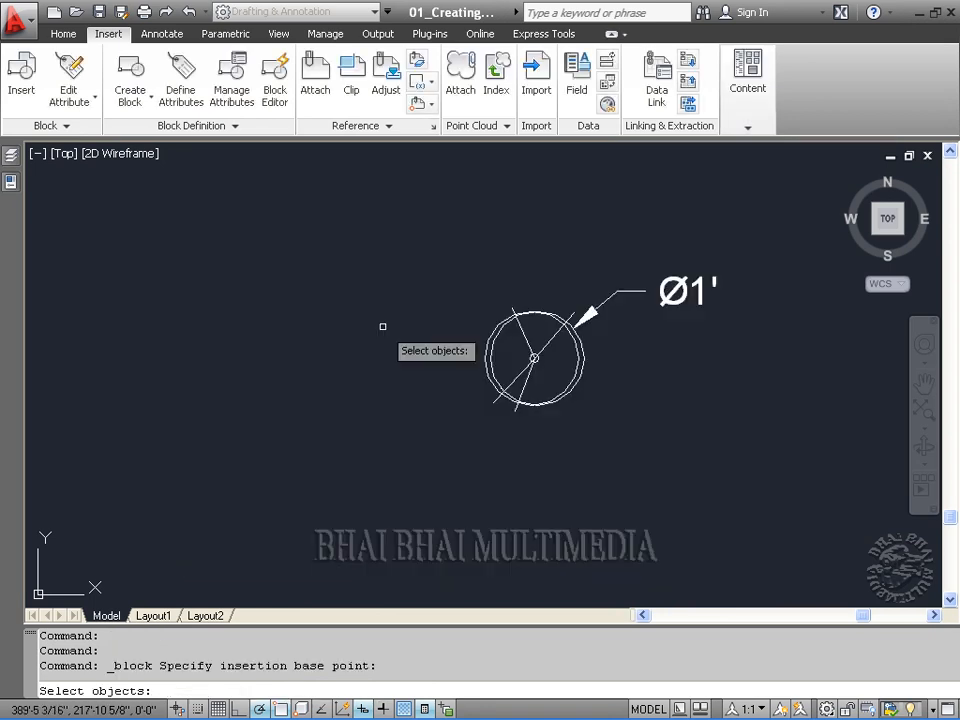
click(429, 272)
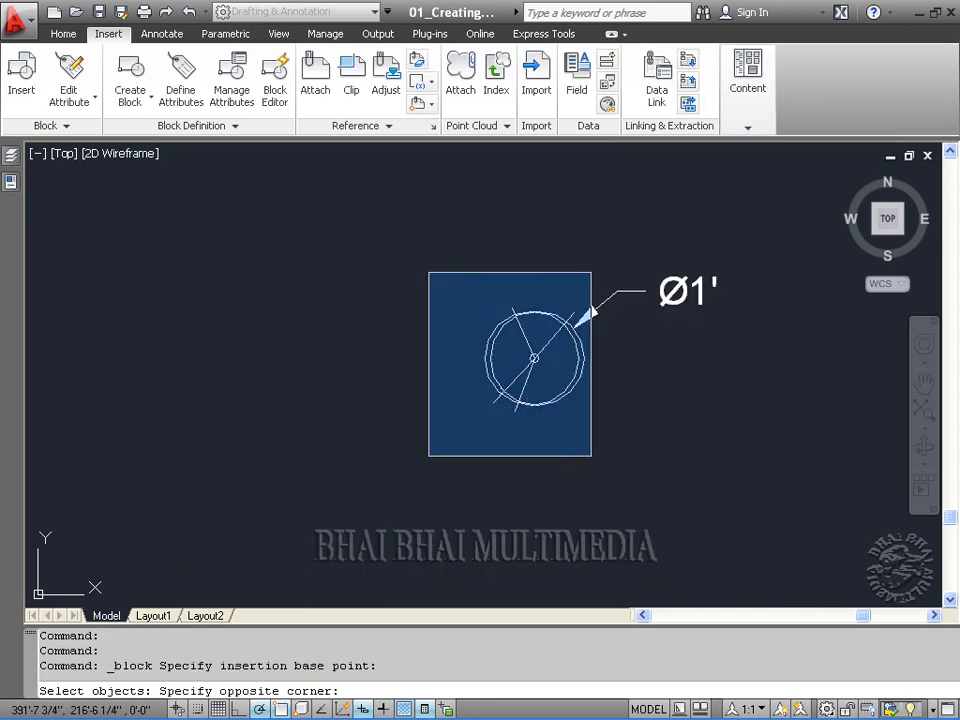
click(594, 455)
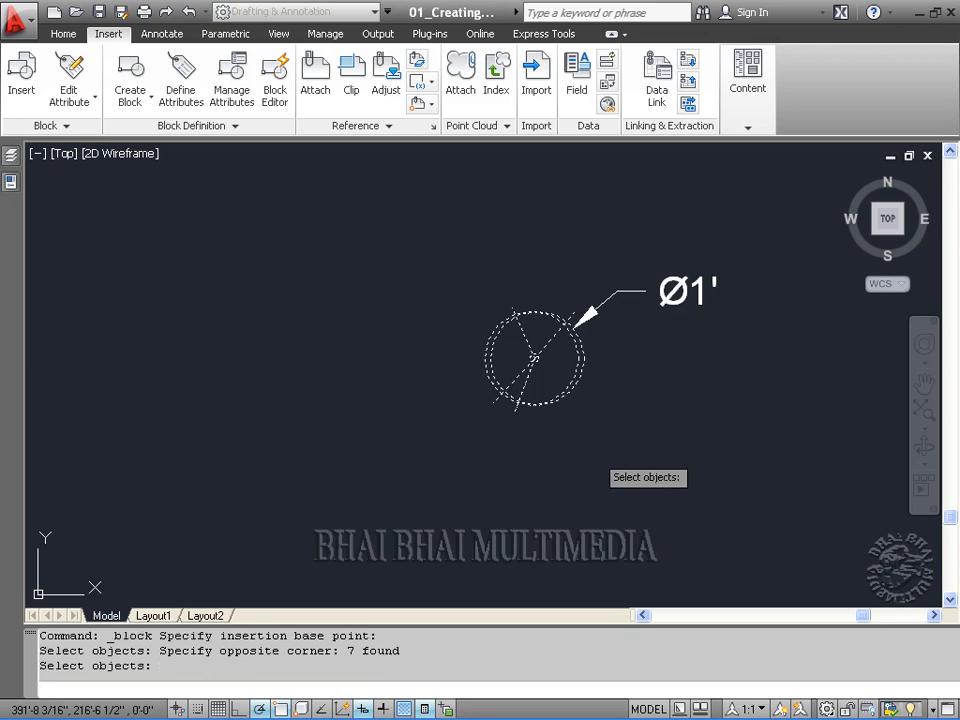
key(Return)
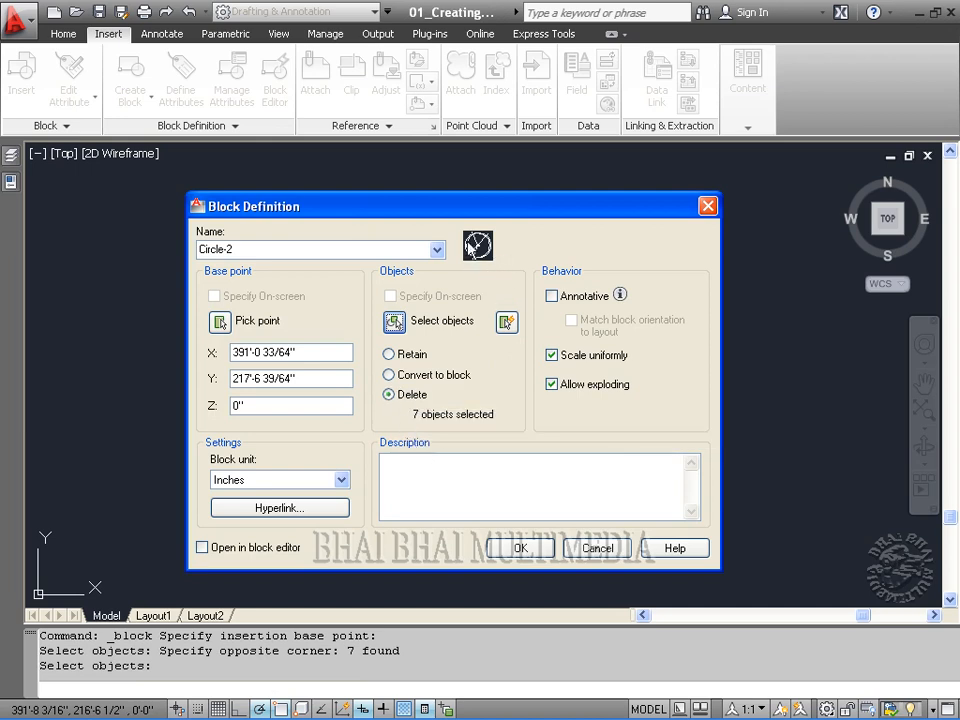
Step: Create the Circle-2 block with the original objects deleted and erase the leftover Ø1' diameter label
click(511, 548)
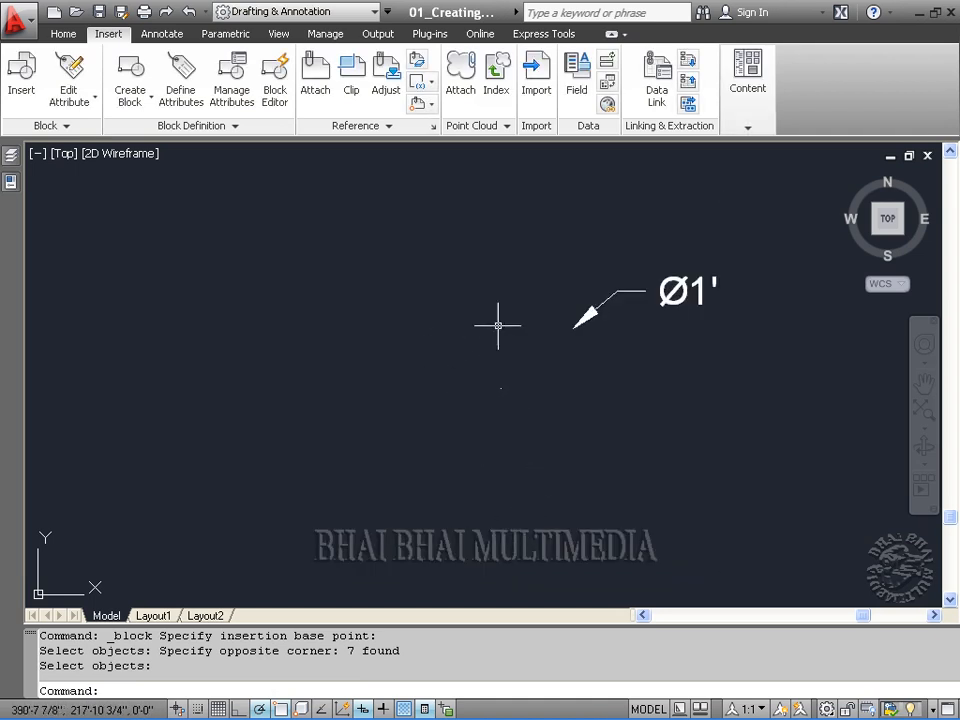
click(590, 313)
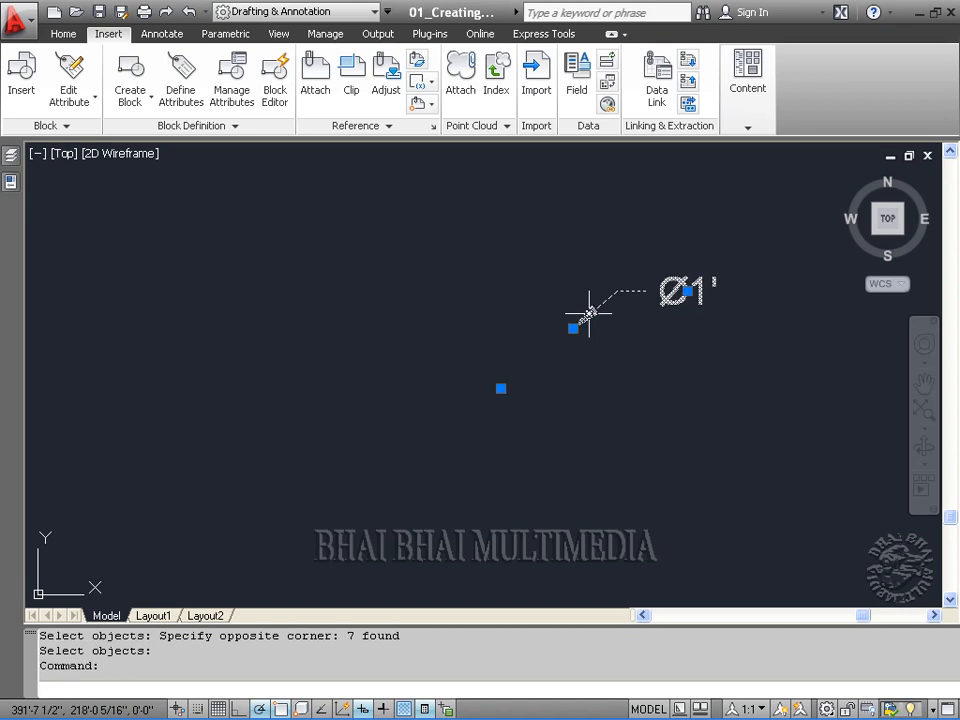
key(Delete)
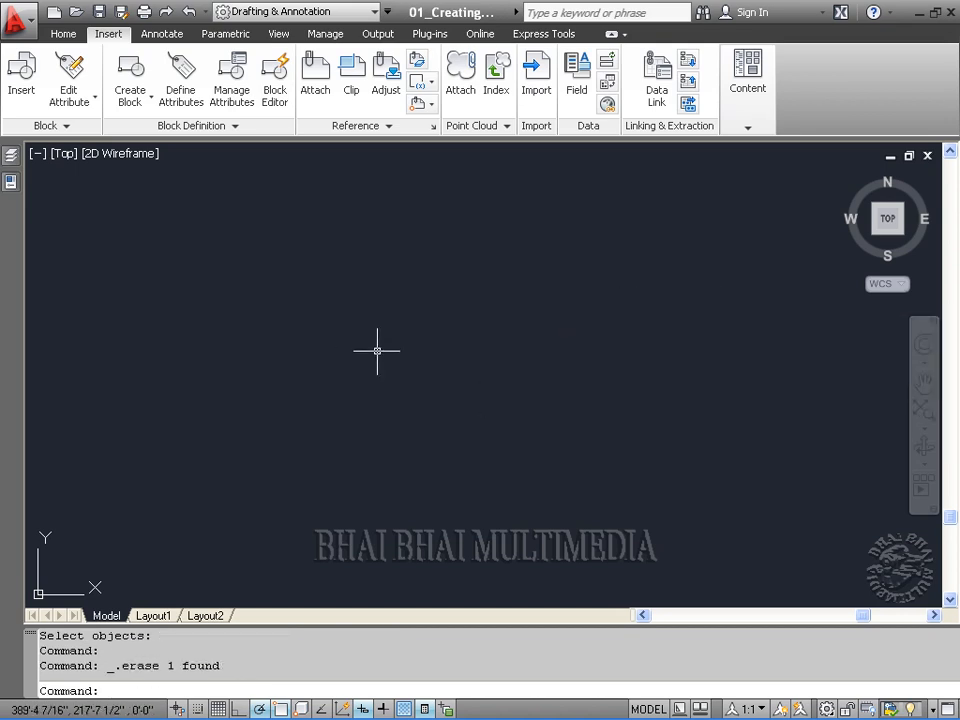
Step: Insert the Circle-2 block at scale 5 inside the house outline, near its upper-left corner
scroll(613, 392, down, 3)
scroll(613, 392, down, 1)
middle_drag(612, 395, 639, 394)
scroll(645, 392, up, 4)
scroll(645, 392, down, 3)
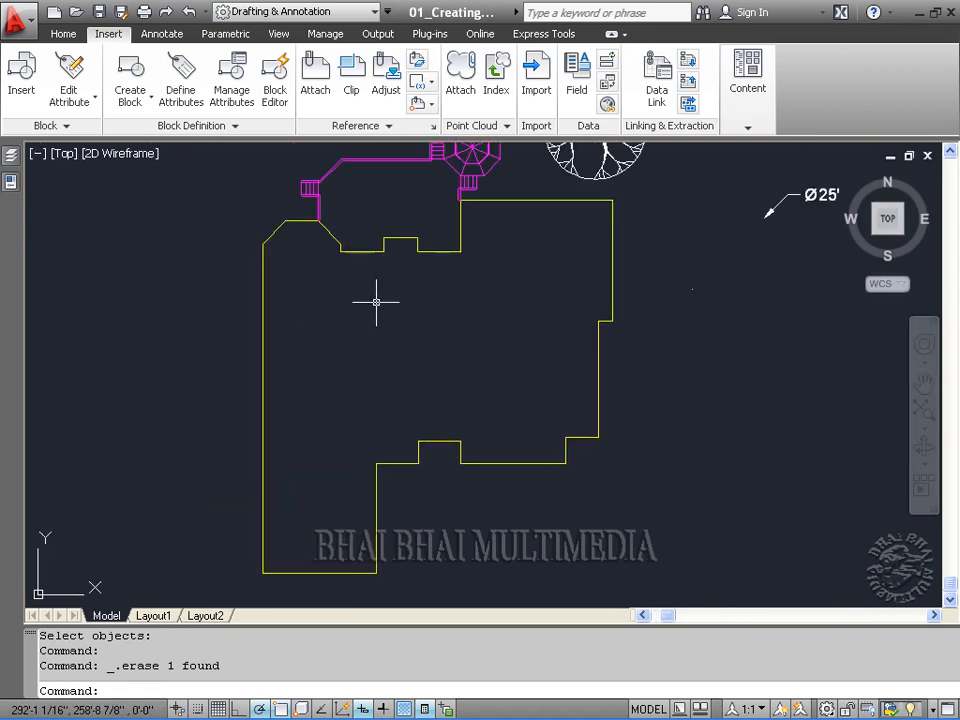
click(19, 95)
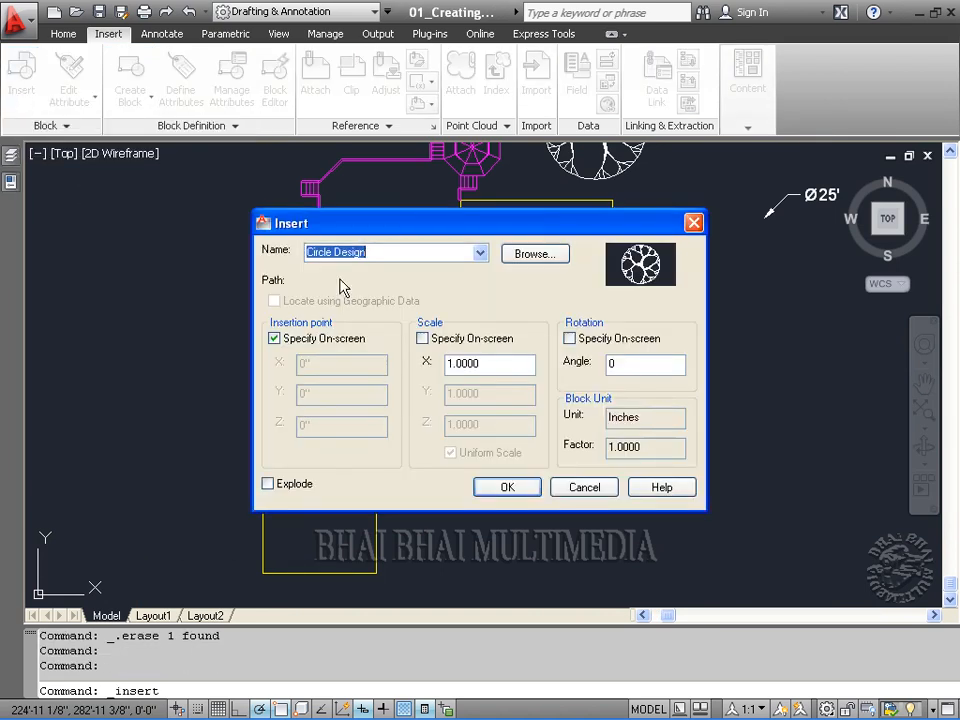
click(481, 254)
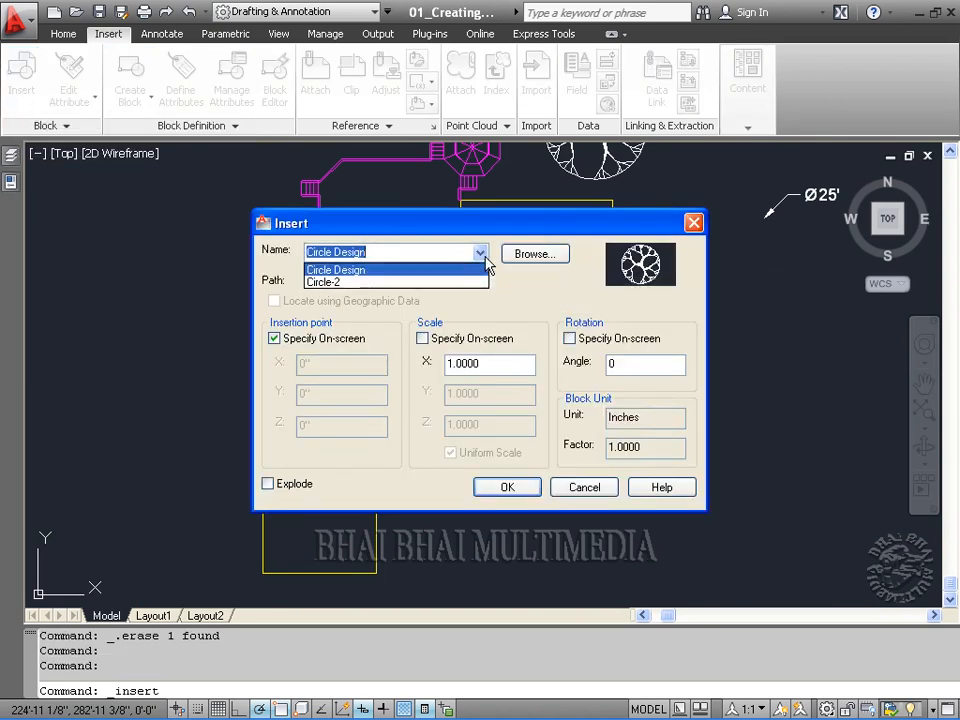
click(337, 283)
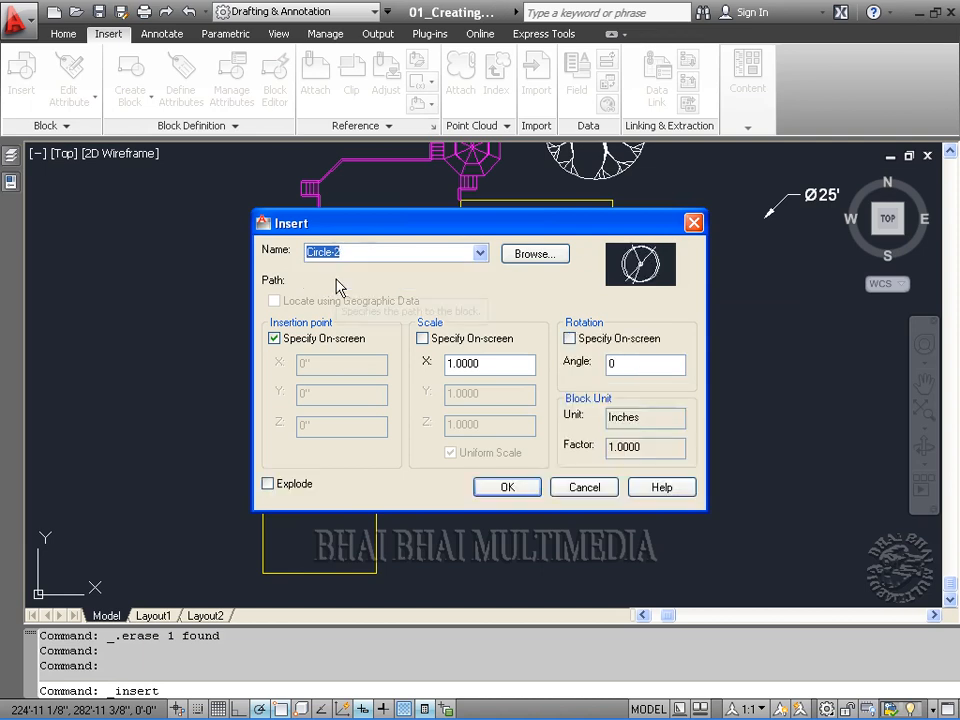
double_click(487, 363)
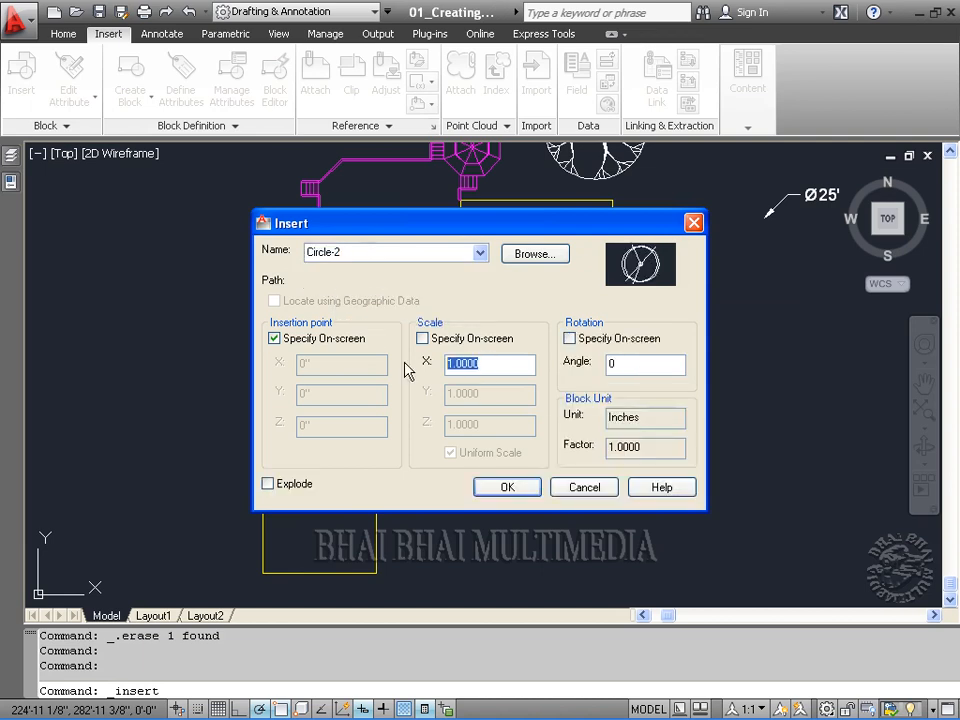
text(5)
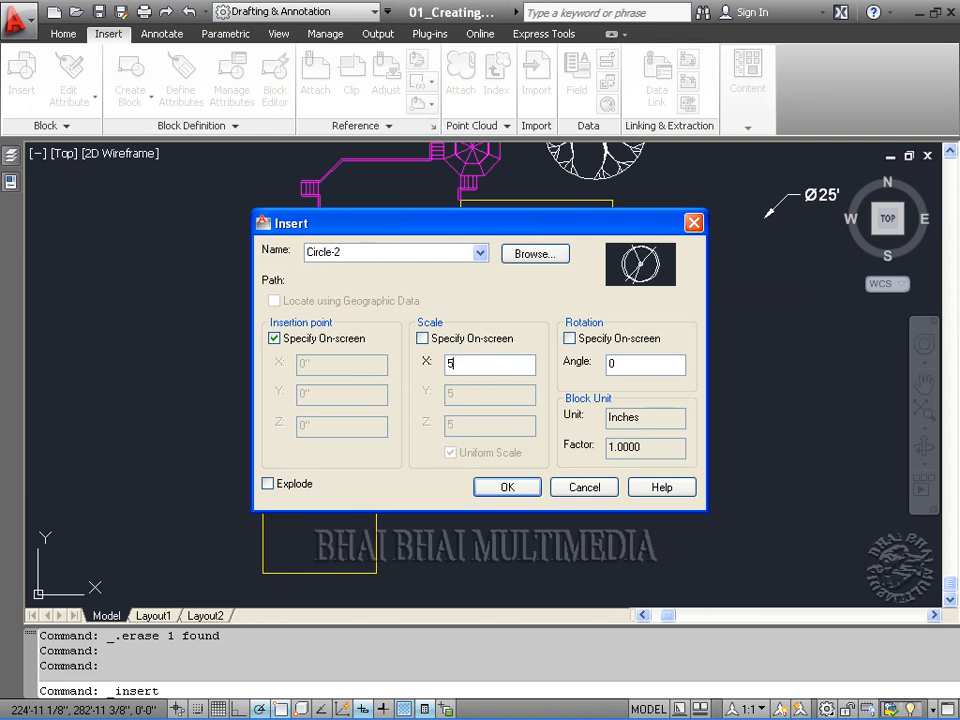
click(507, 487)
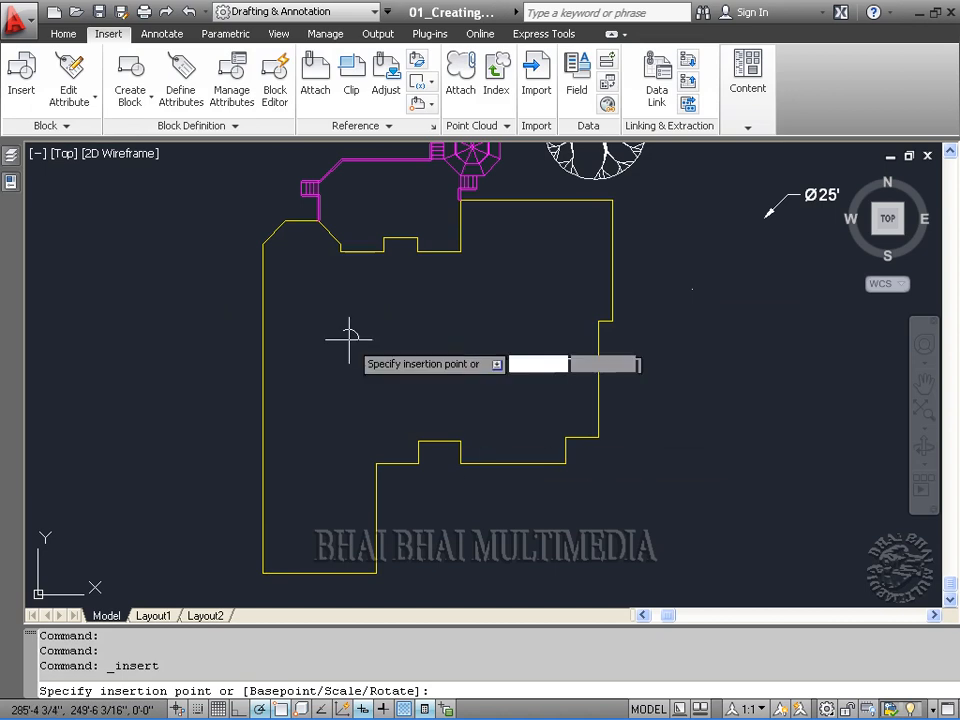
click(301, 293)
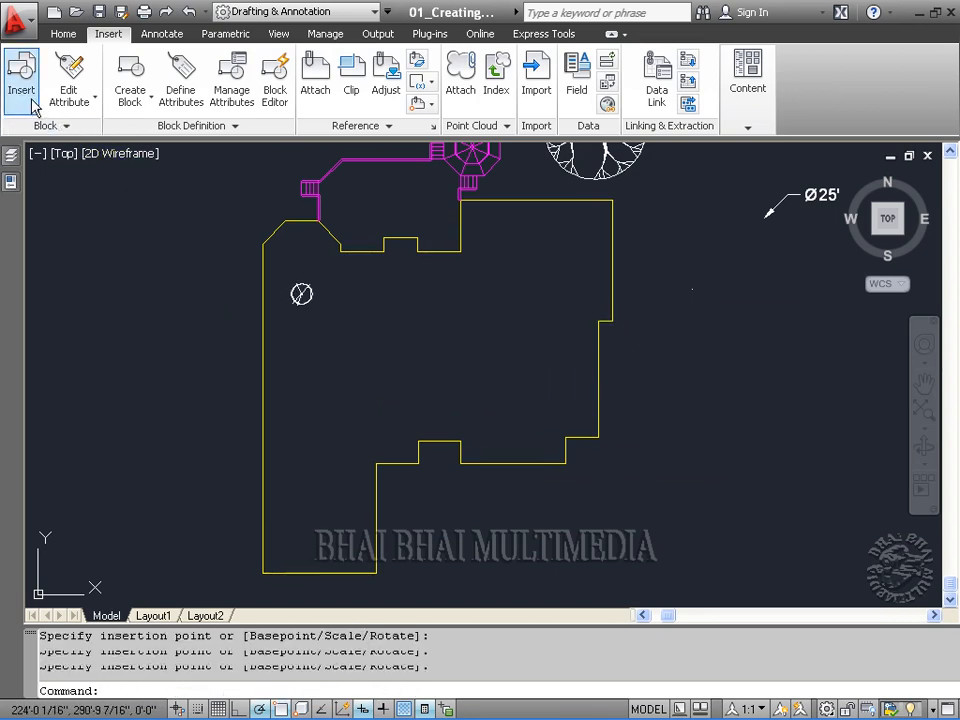
Step: Insert a second Circle-2 block at scale 10 with Explode enabled, just right of the first one inside the house outline
click(20, 88)
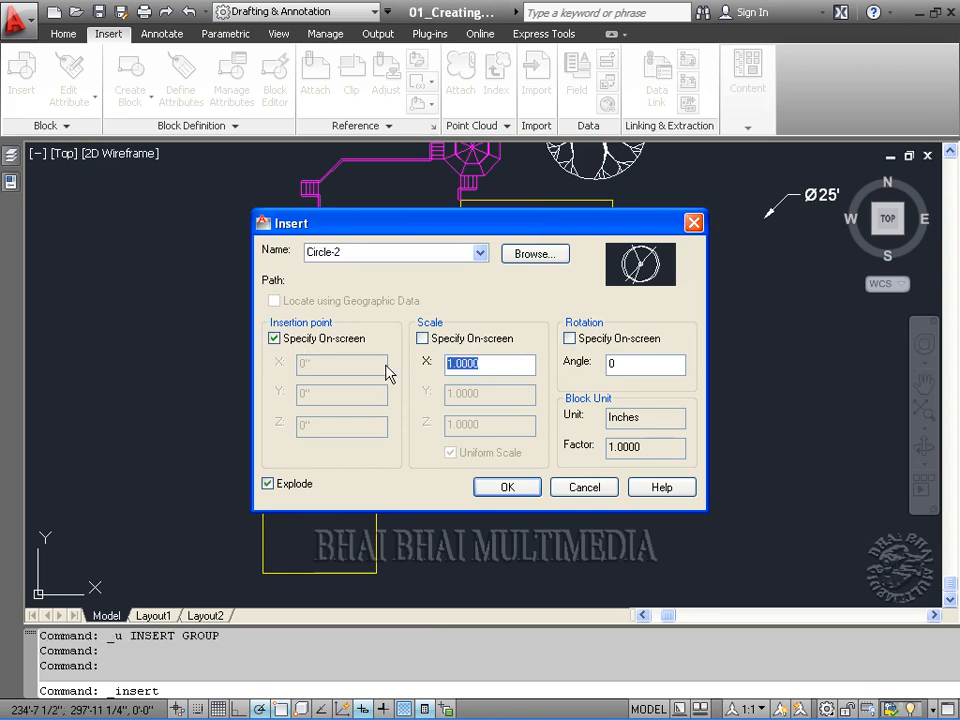
text(10)
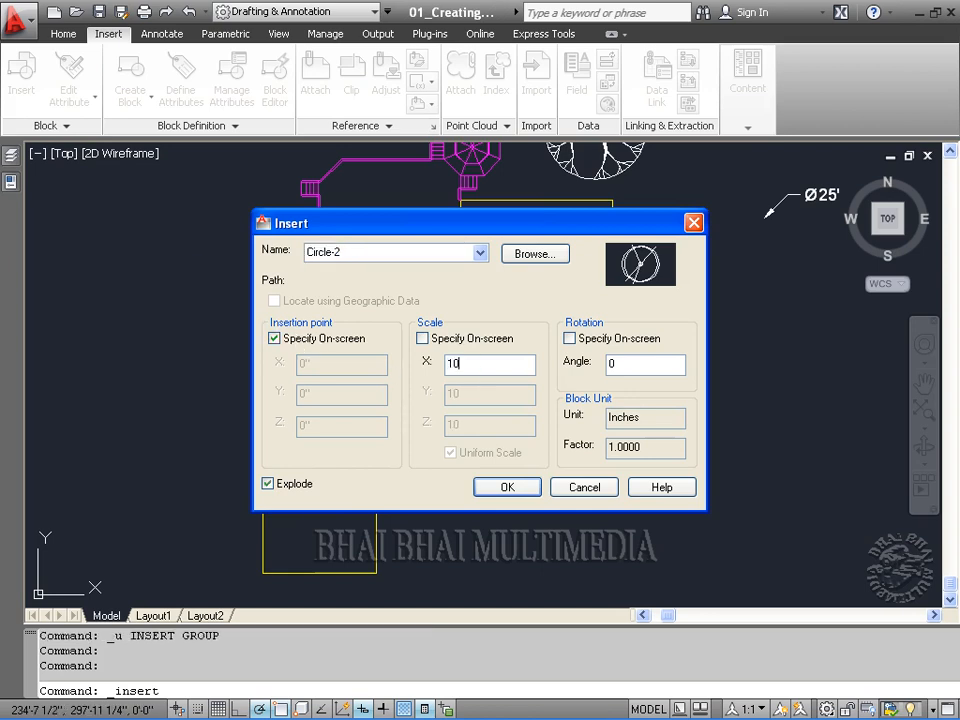
click(503, 487)
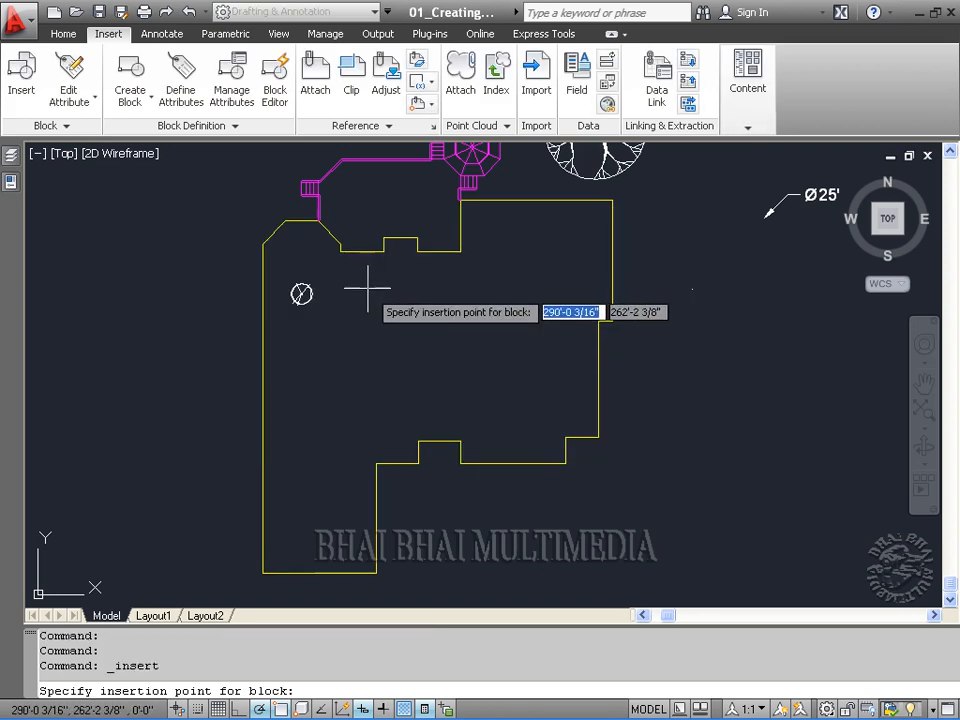
click(369, 297)
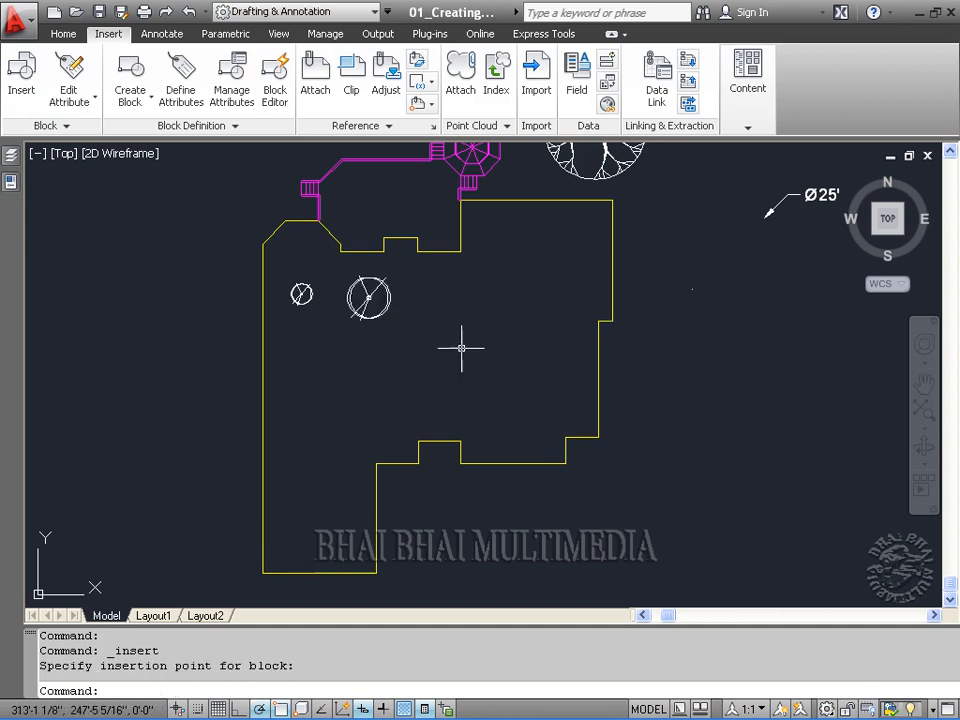